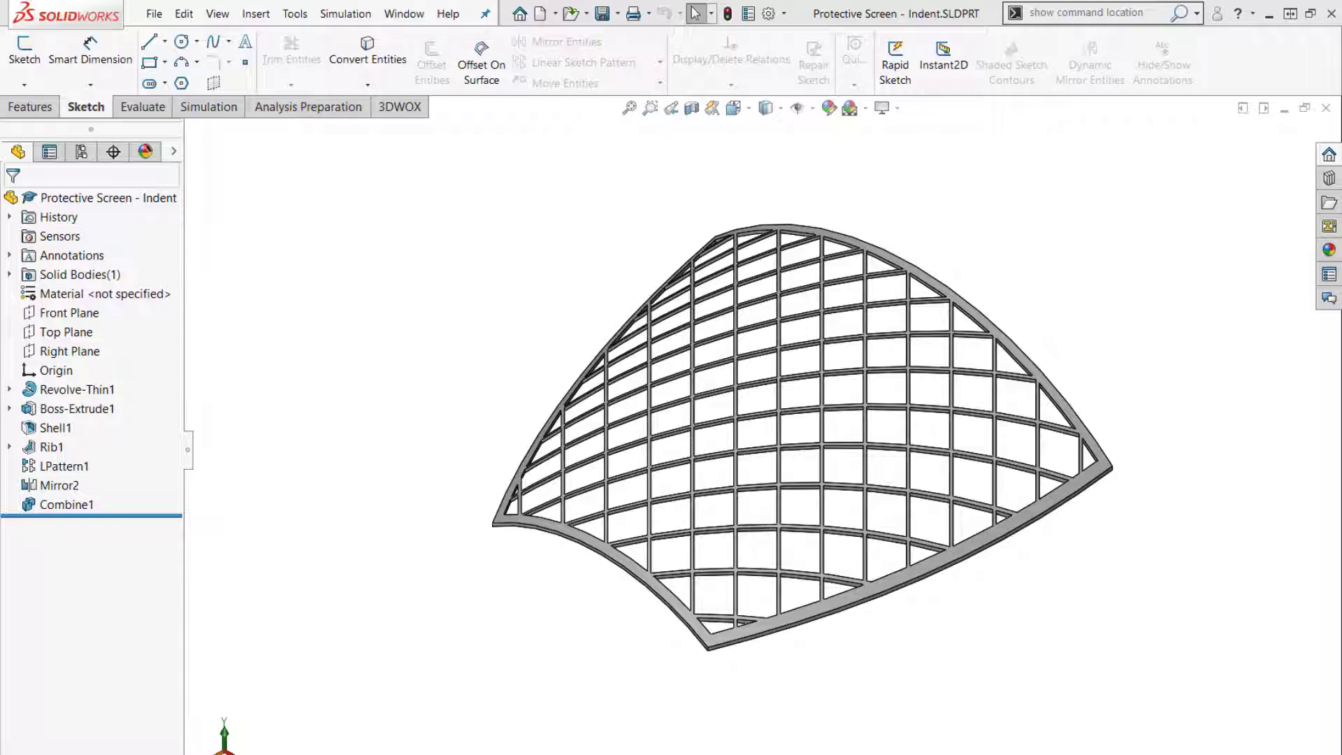
Roll the model back to just after Boss-Extrude1 and hide the Boss-Extrude1 solid body
drag(156, 514, 160, 424)
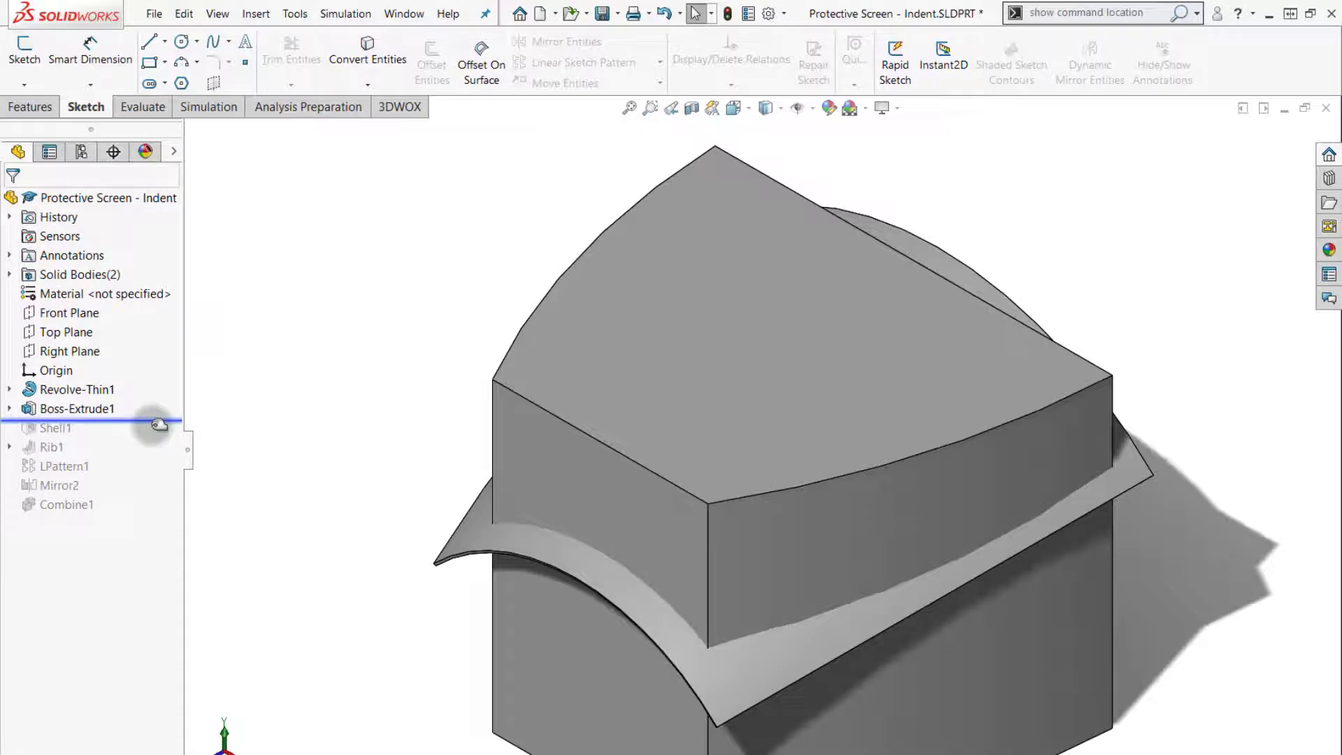
click(9, 274)
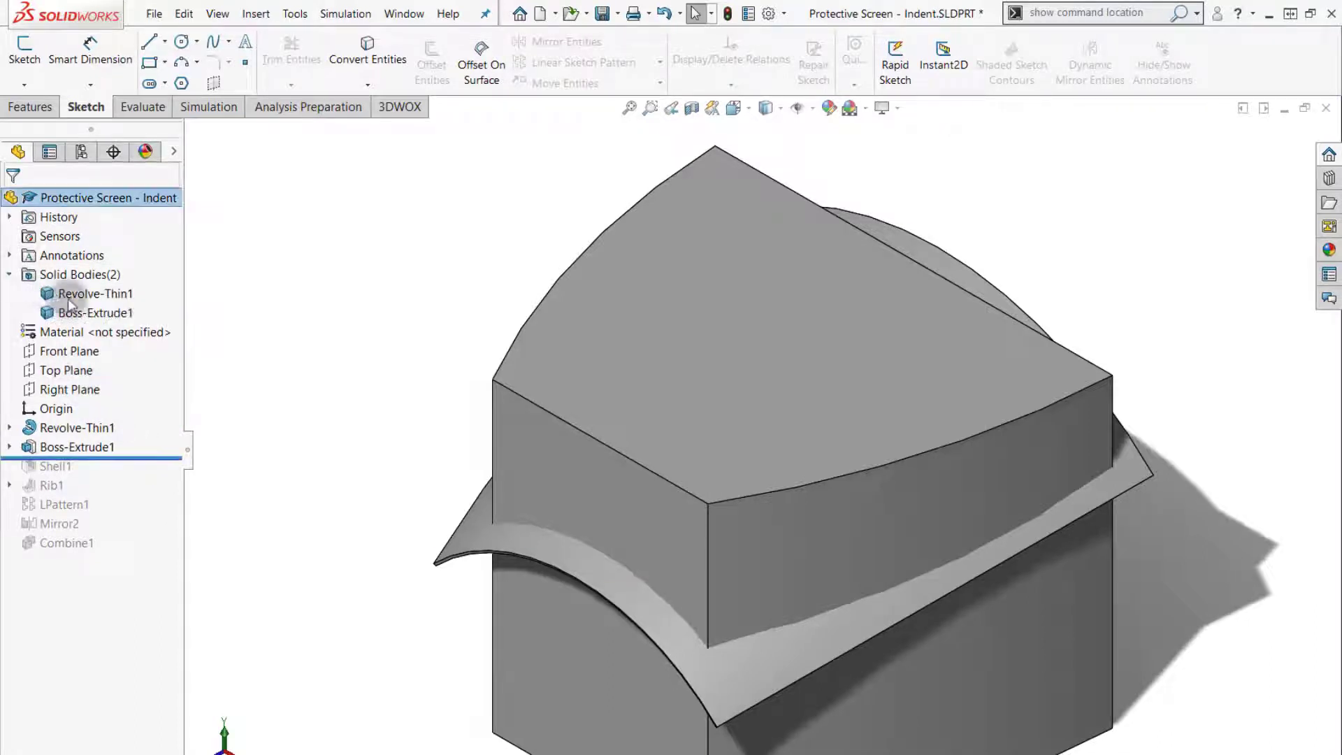
right_click(98, 318)
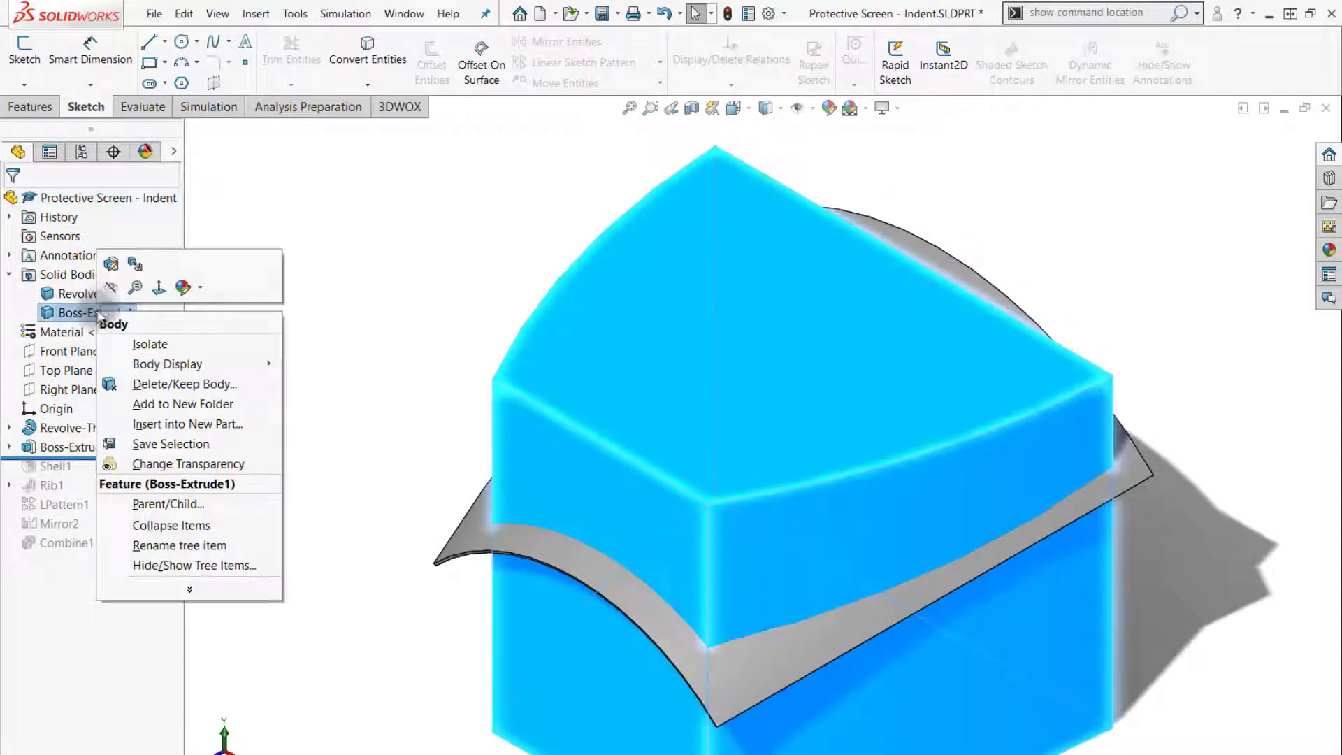
click(113, 288)
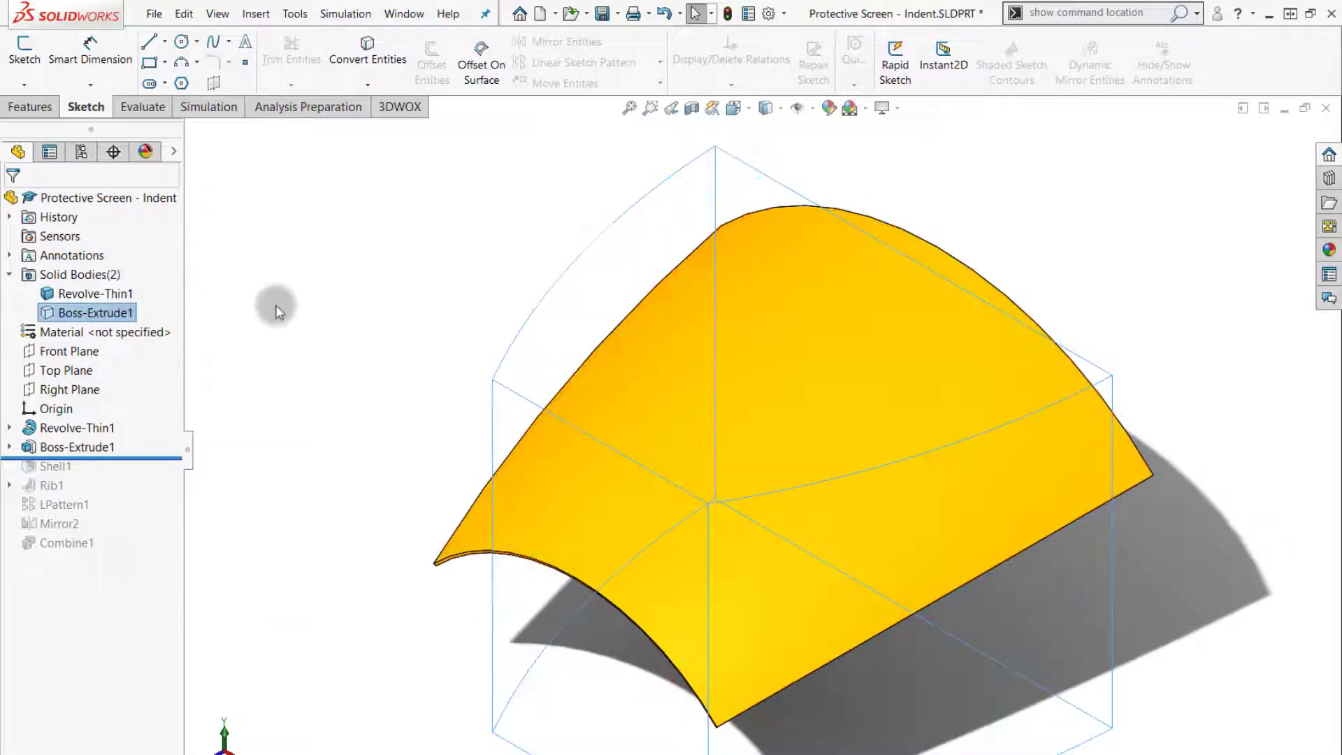
click(283, 305)
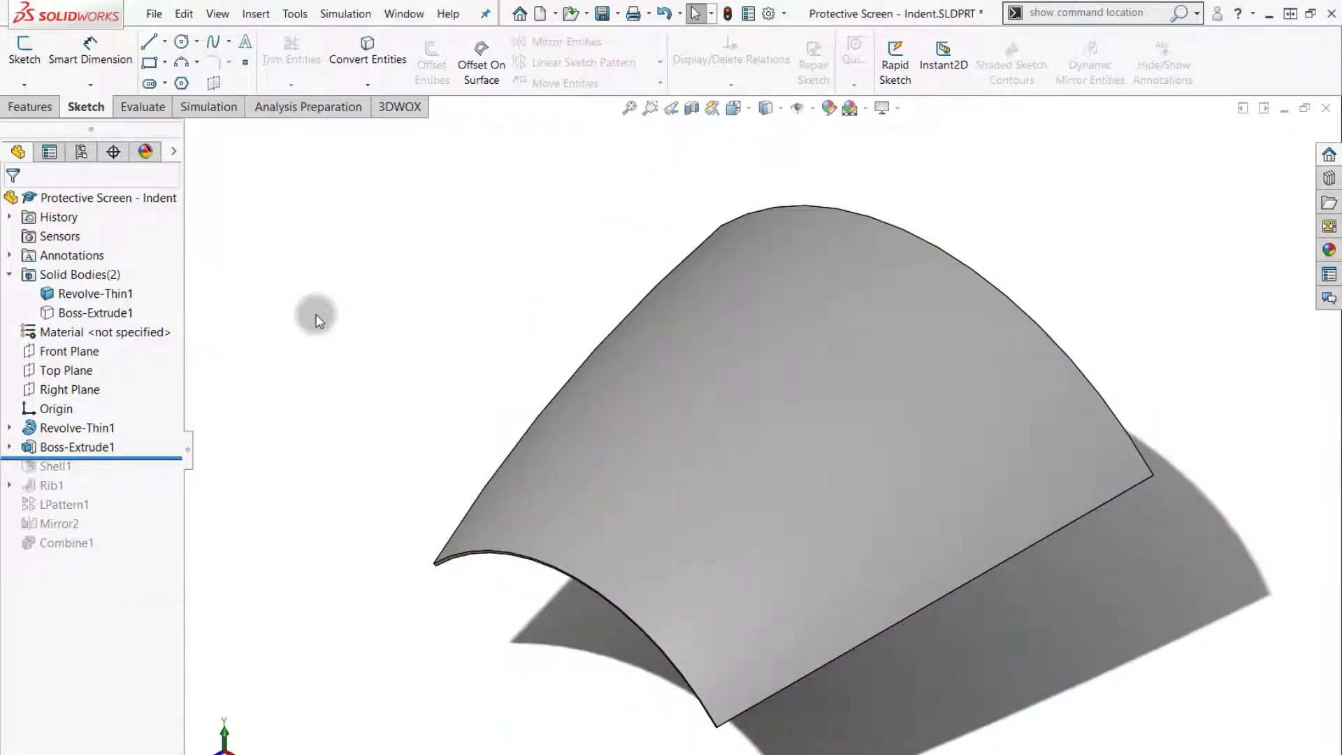
Create a Top Plane sketch containing the Outside Profile offset 2 mm inward, and finish the sketch
click(10, 447)
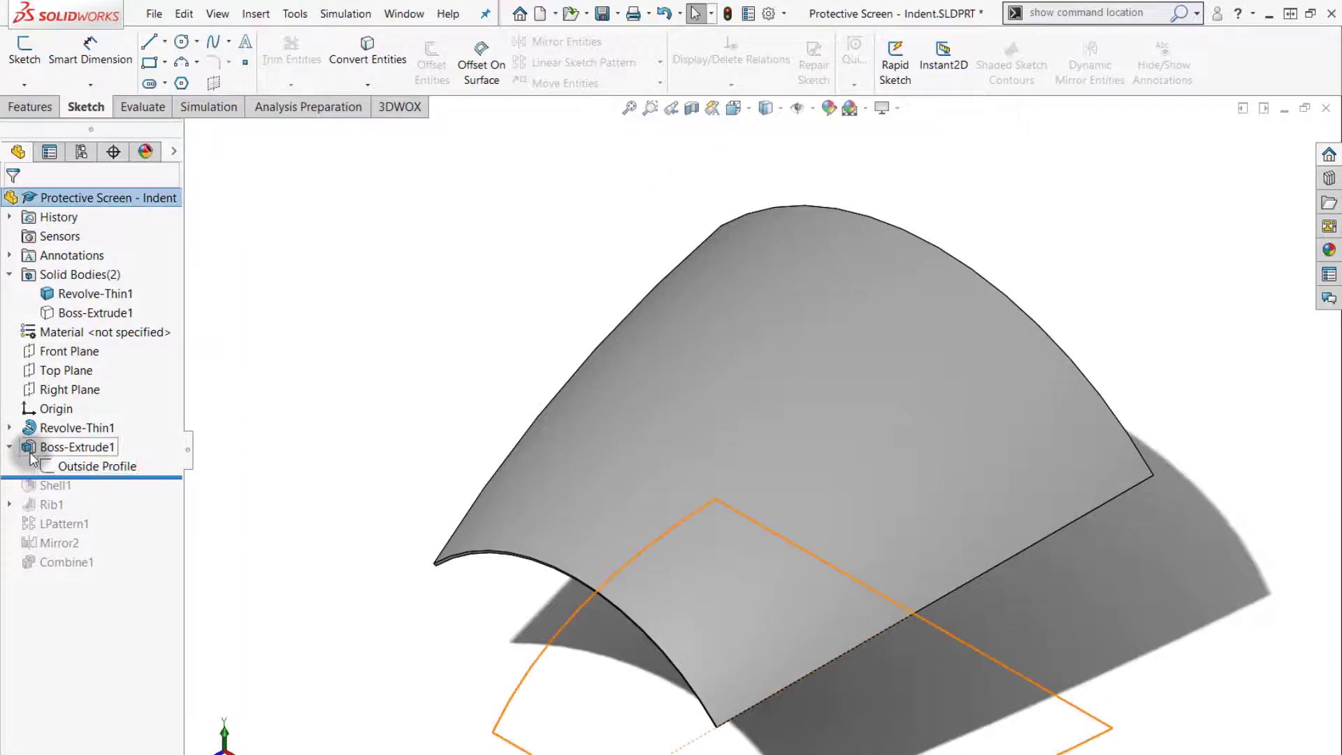
right_click(67, 368)
click(82, 345)
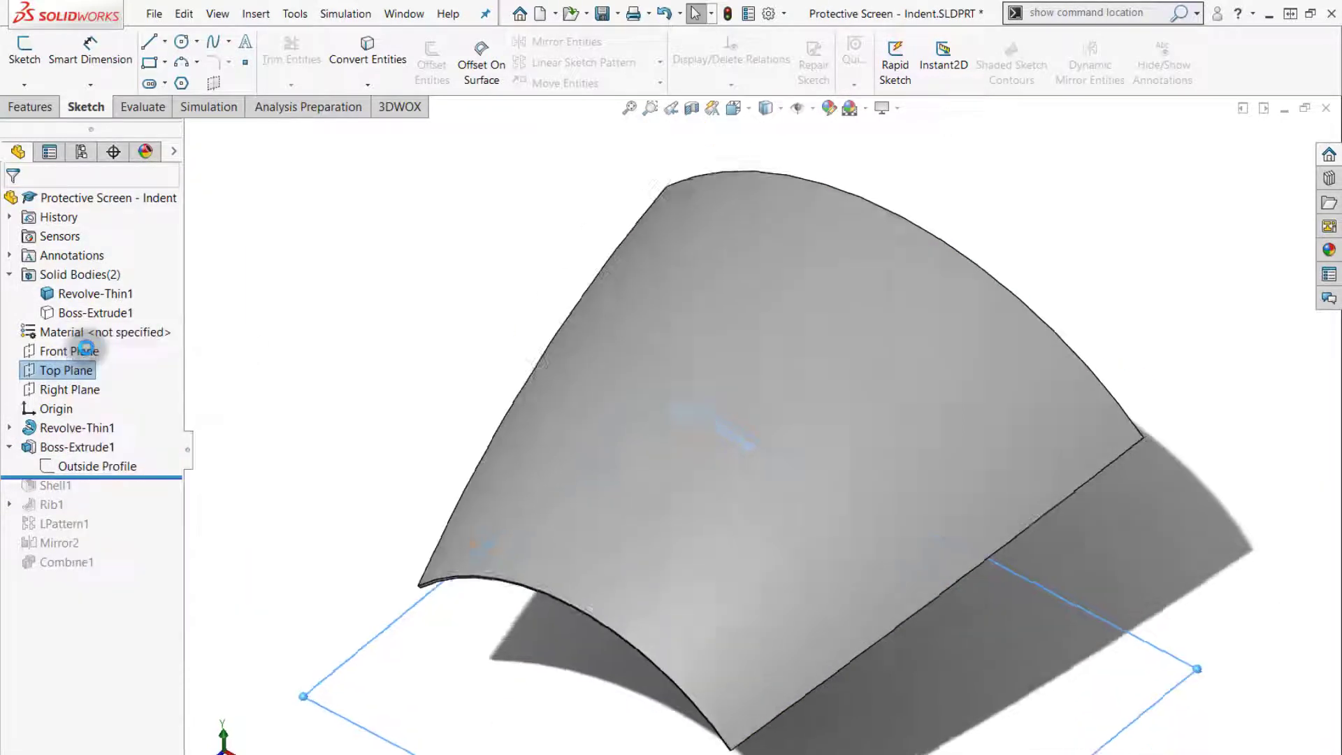
click(97, 465)
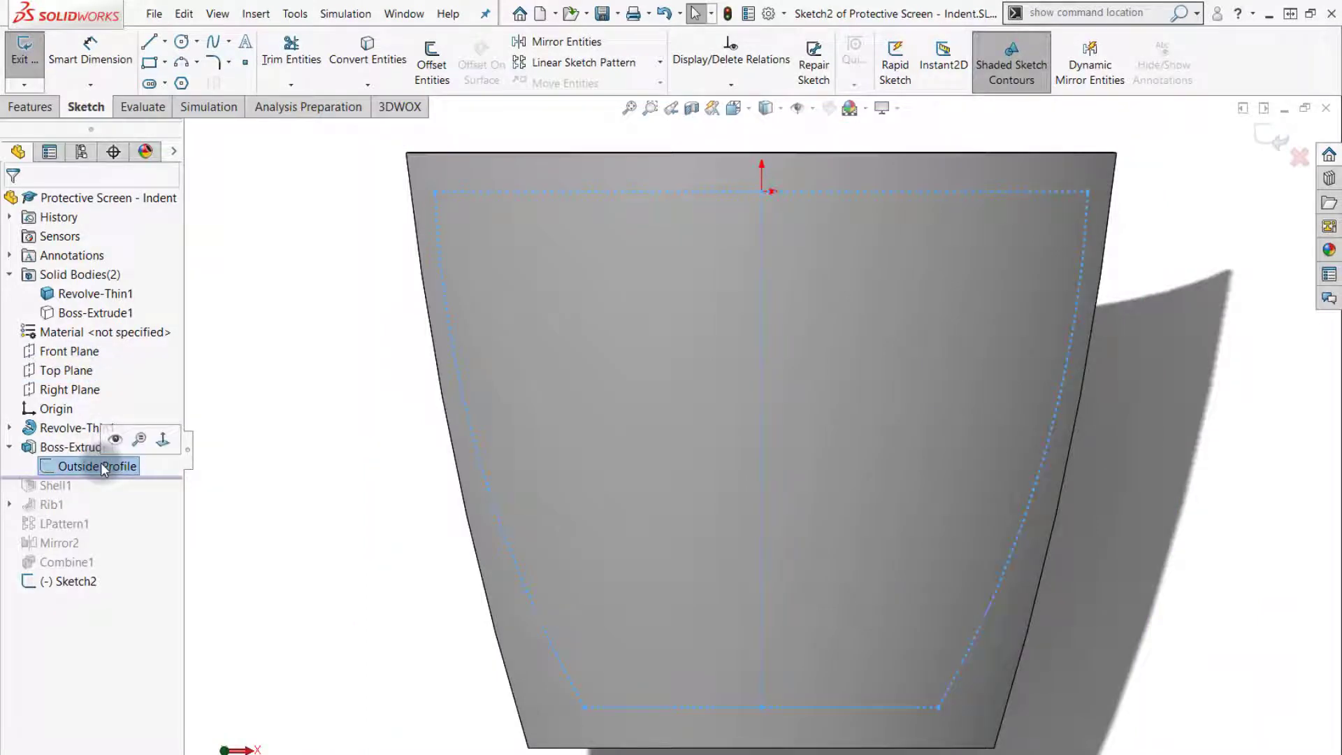
click(434, 75)
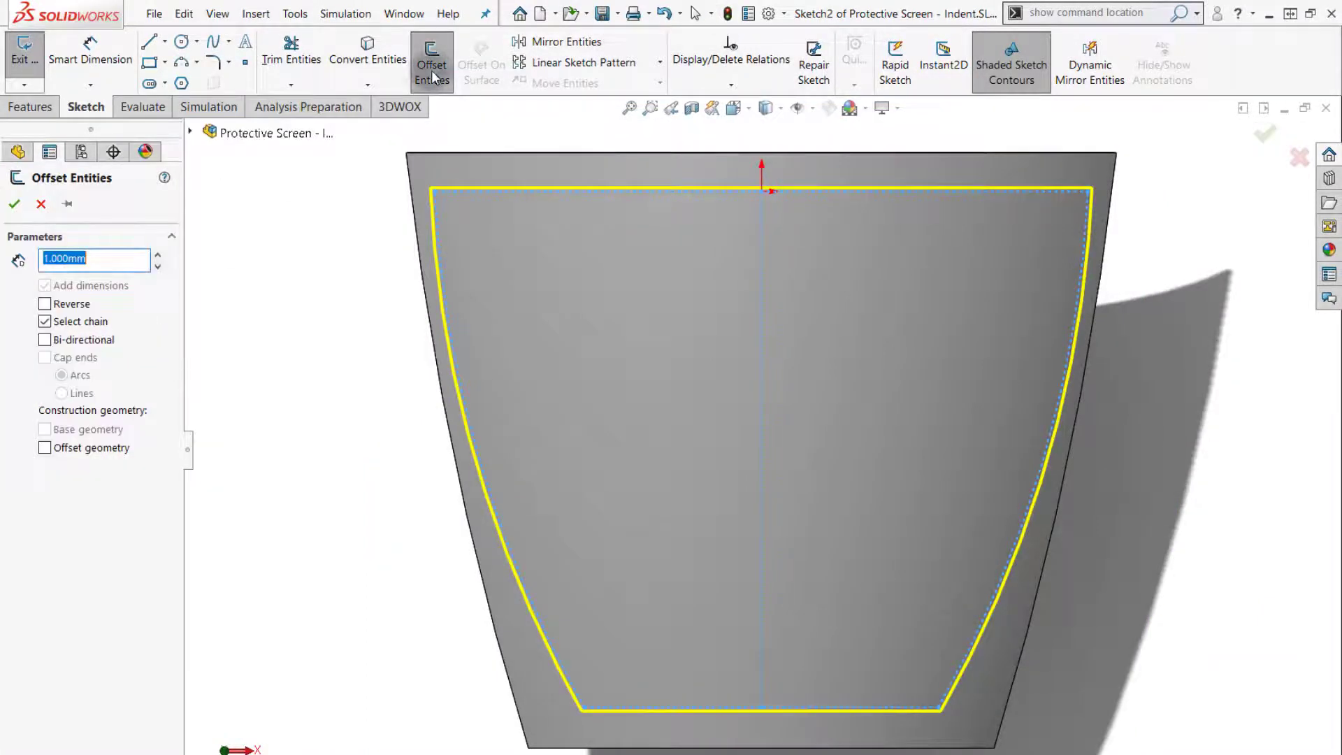
click(158, 255)
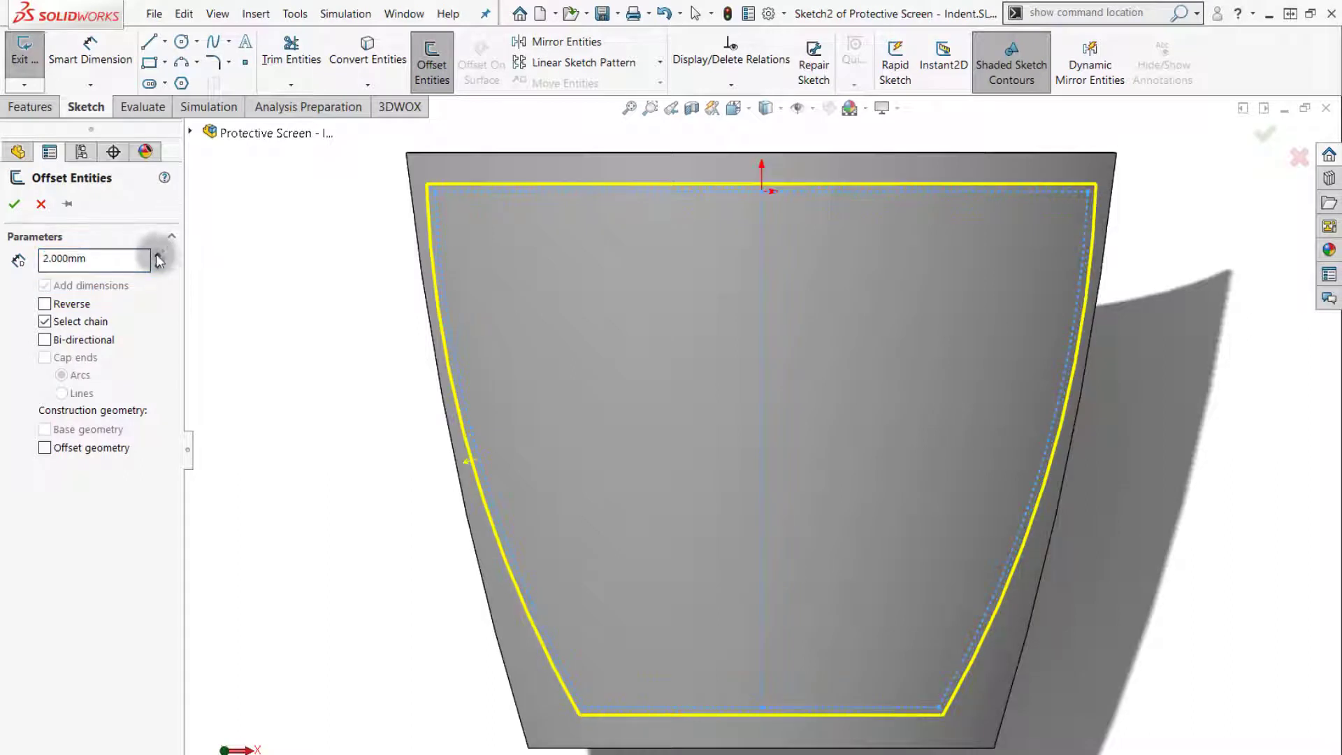
click(59, 302)
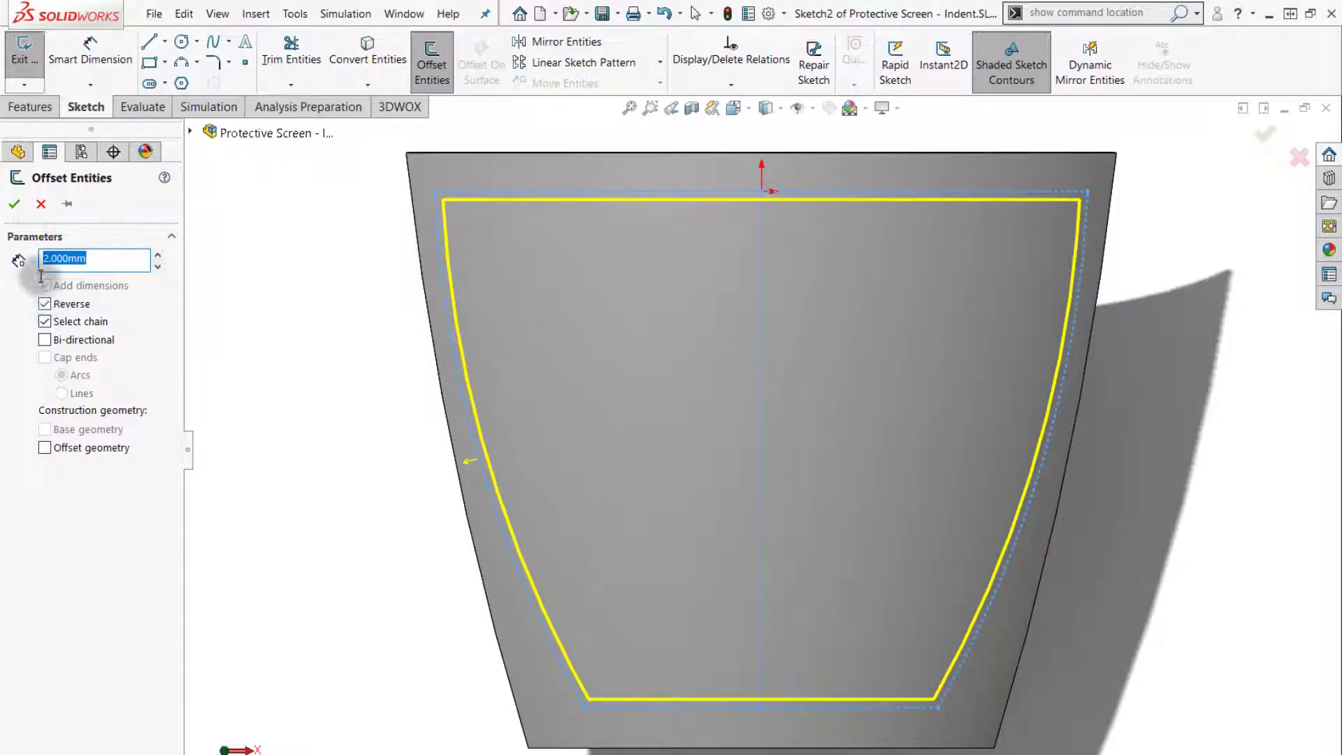
click(17, 207)
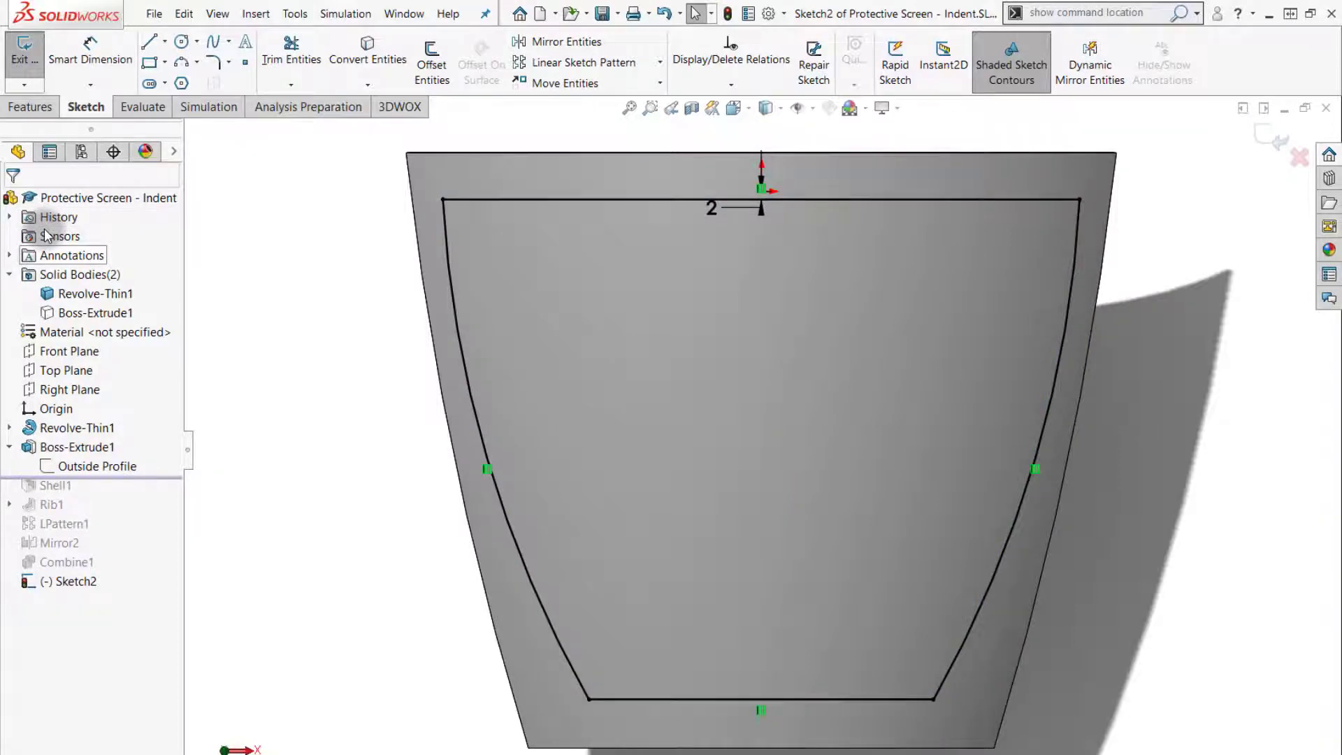
key(ctrl+7)
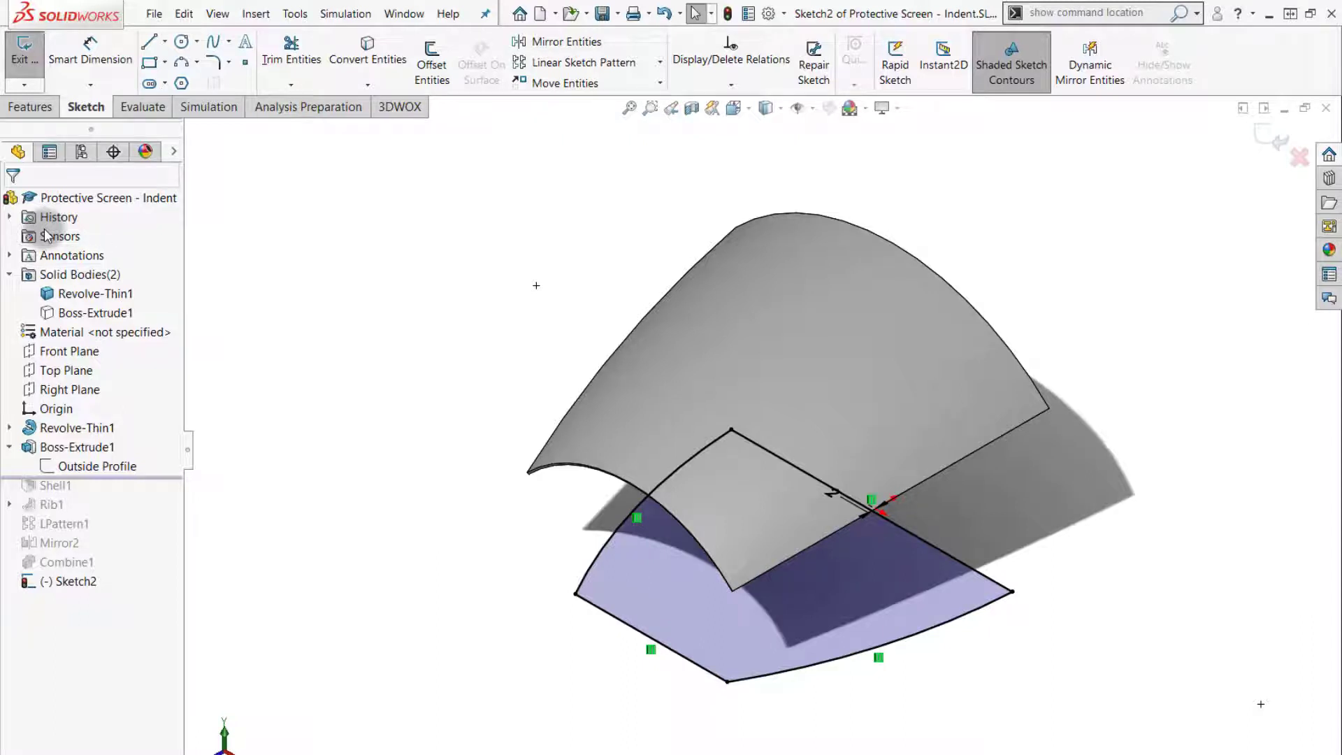
click(1269, 137)
Extrude the offset sketch as a separate, unmerged body ending 1 mm beyond the curved sheet's upper face, using Offset From Surface with reversed offset
click(30, 106)
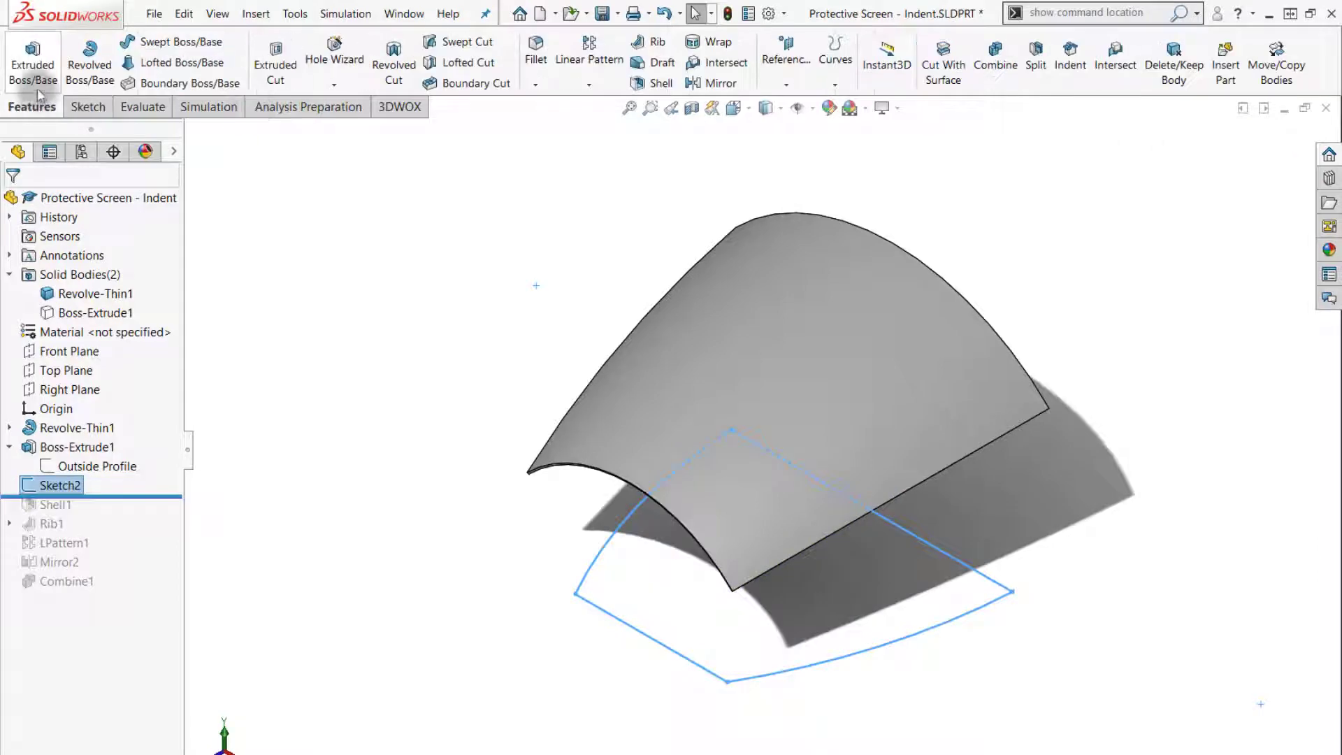
click(35, 73)
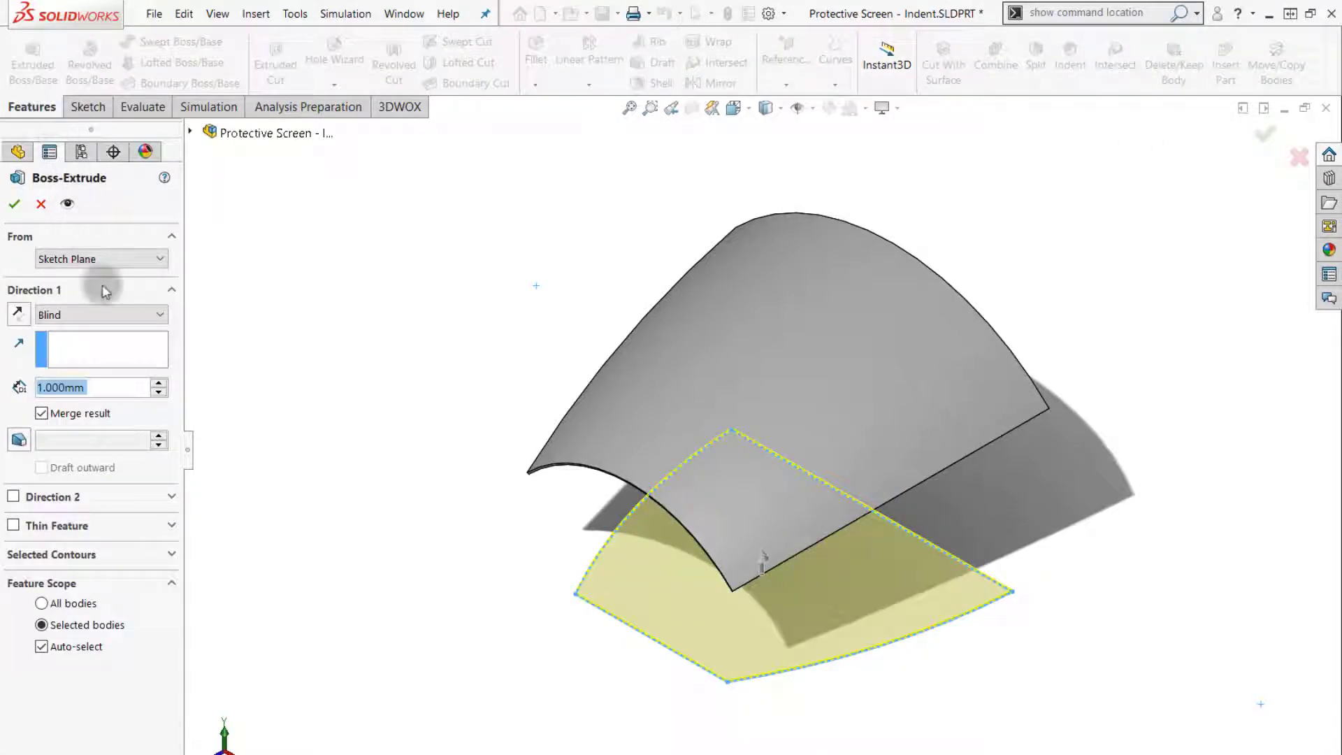
click(111, 315)
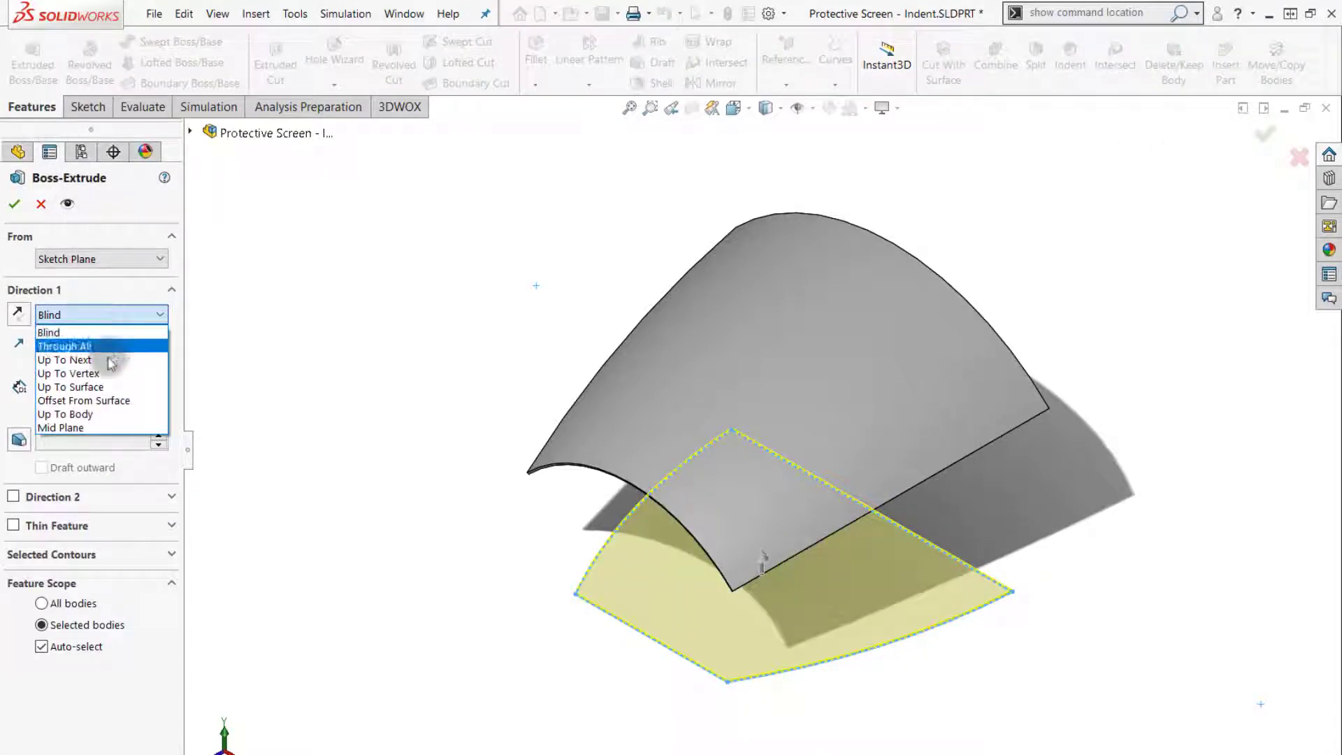
click(107, 402)
click(854, 330)
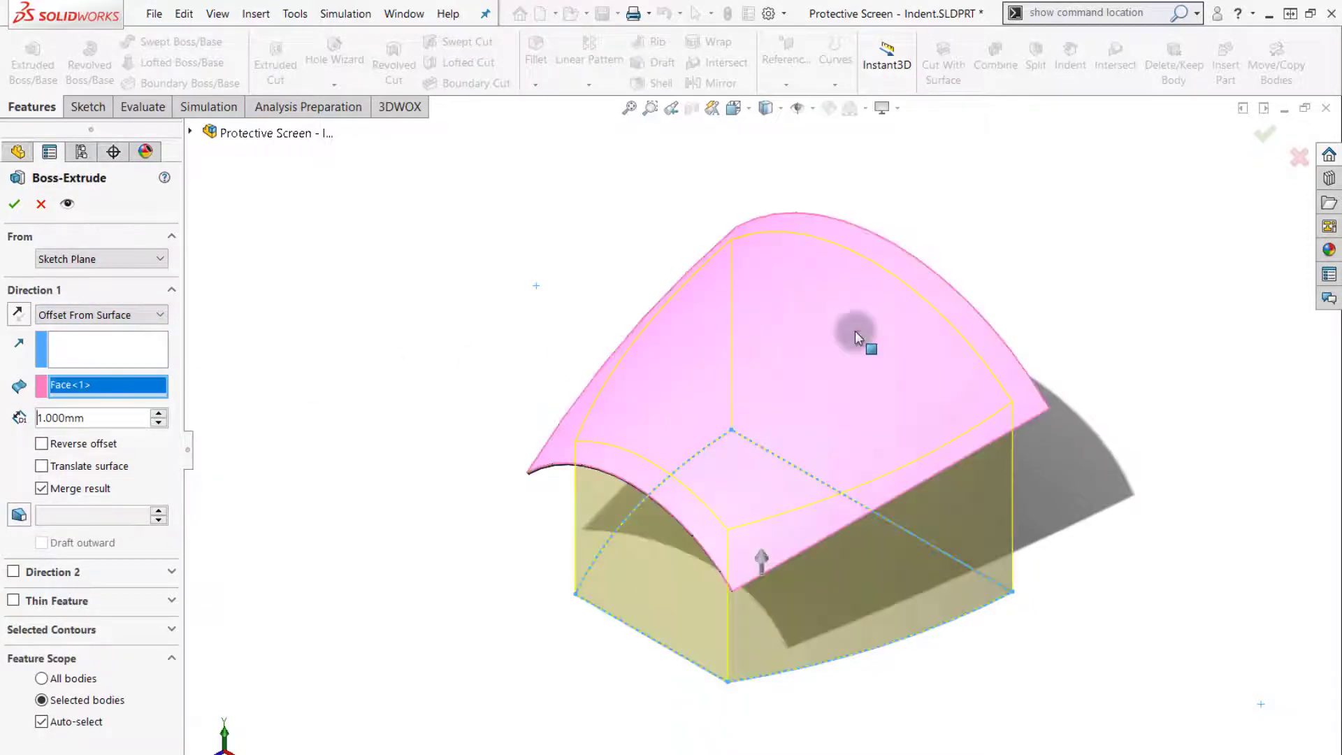
click(42, 444)
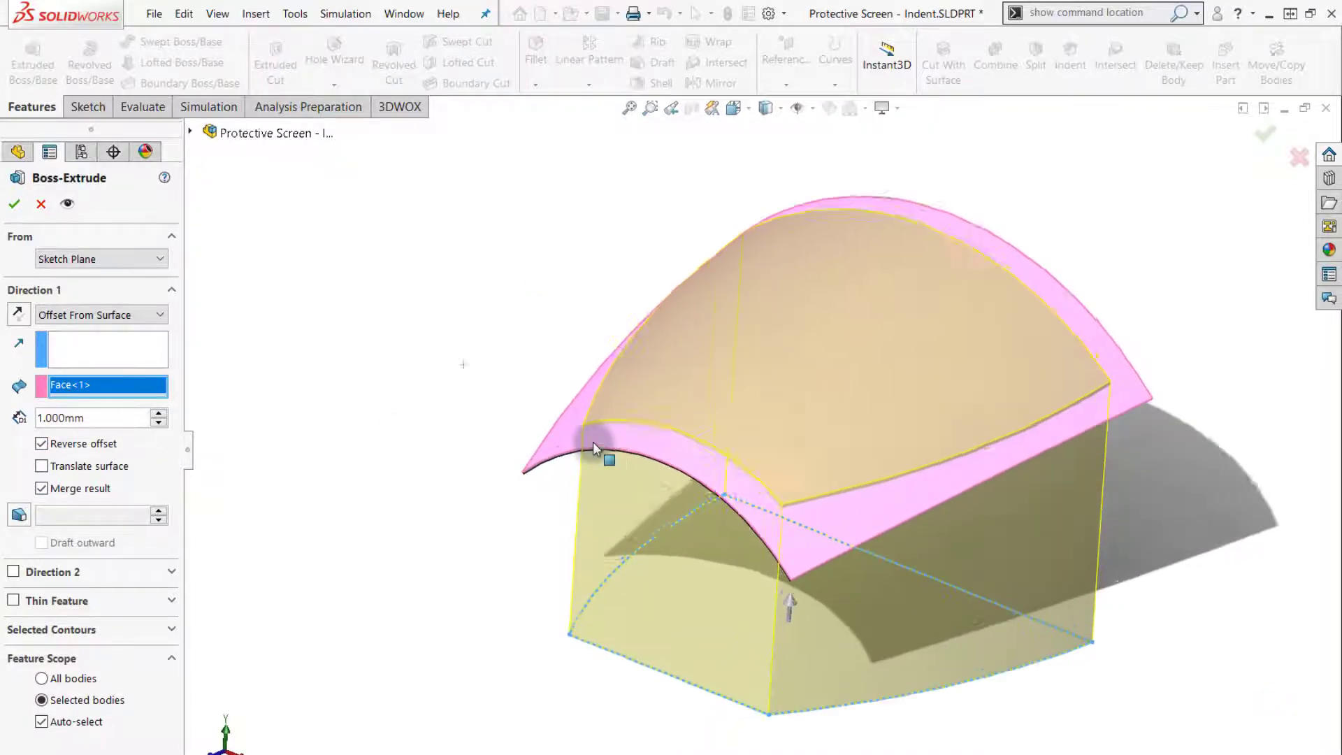
scroll(592, 442, down, 5)
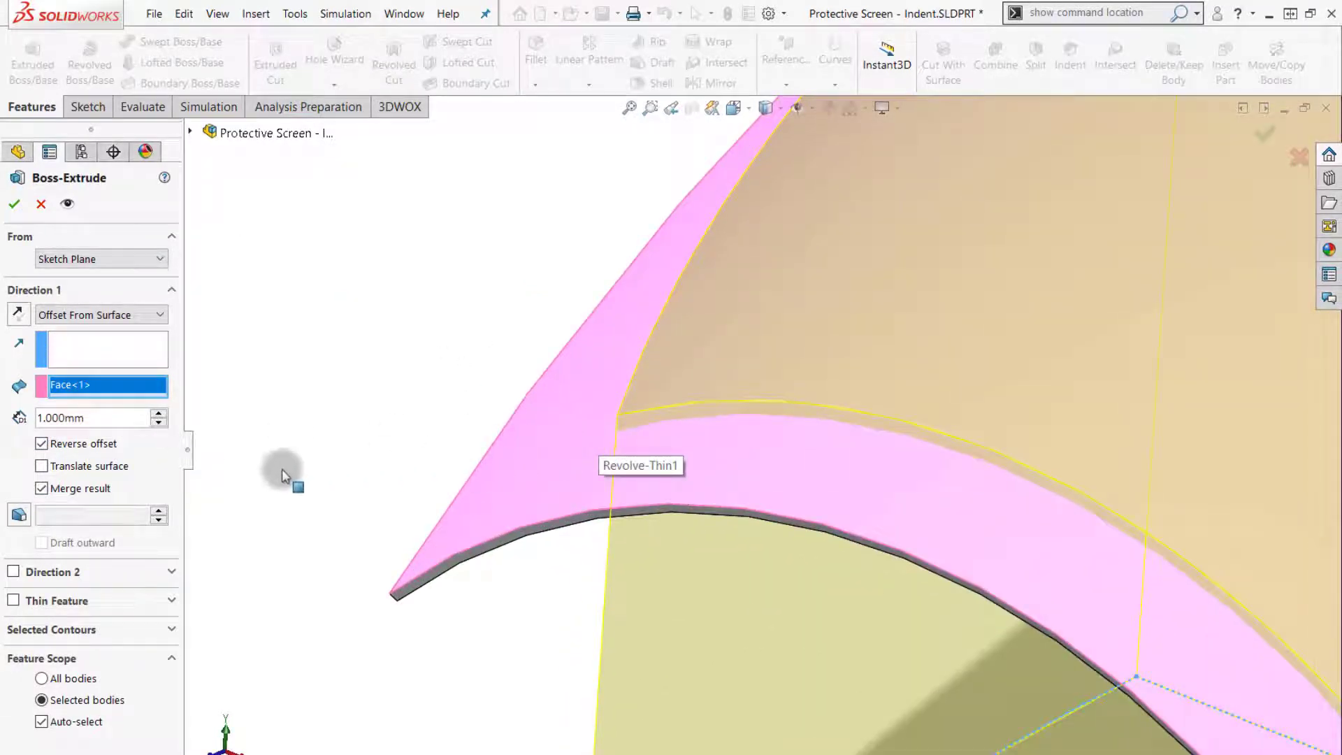
click(42, 489)
key(f)
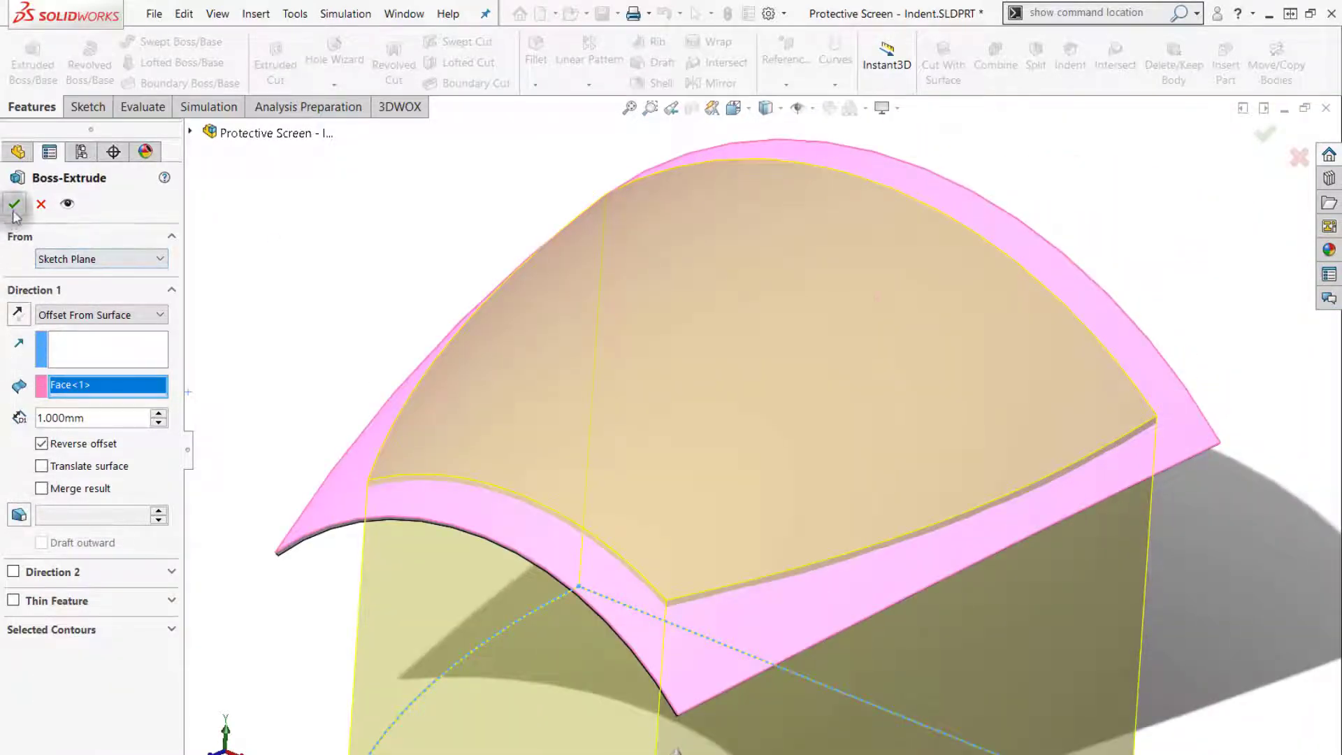
click(14, 206)
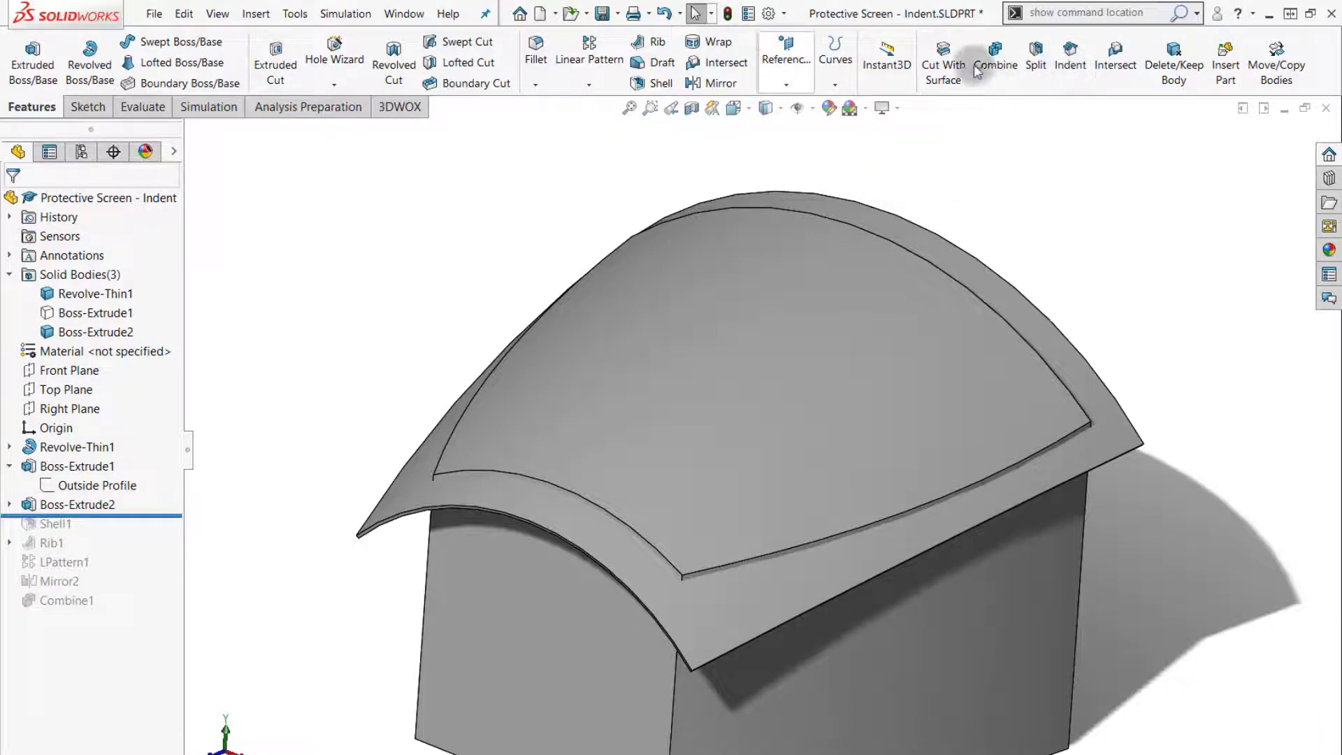
Fillet the new extruded body's top face and its four vertical corner edges with a 0.5 mm radius
click(536, 56)
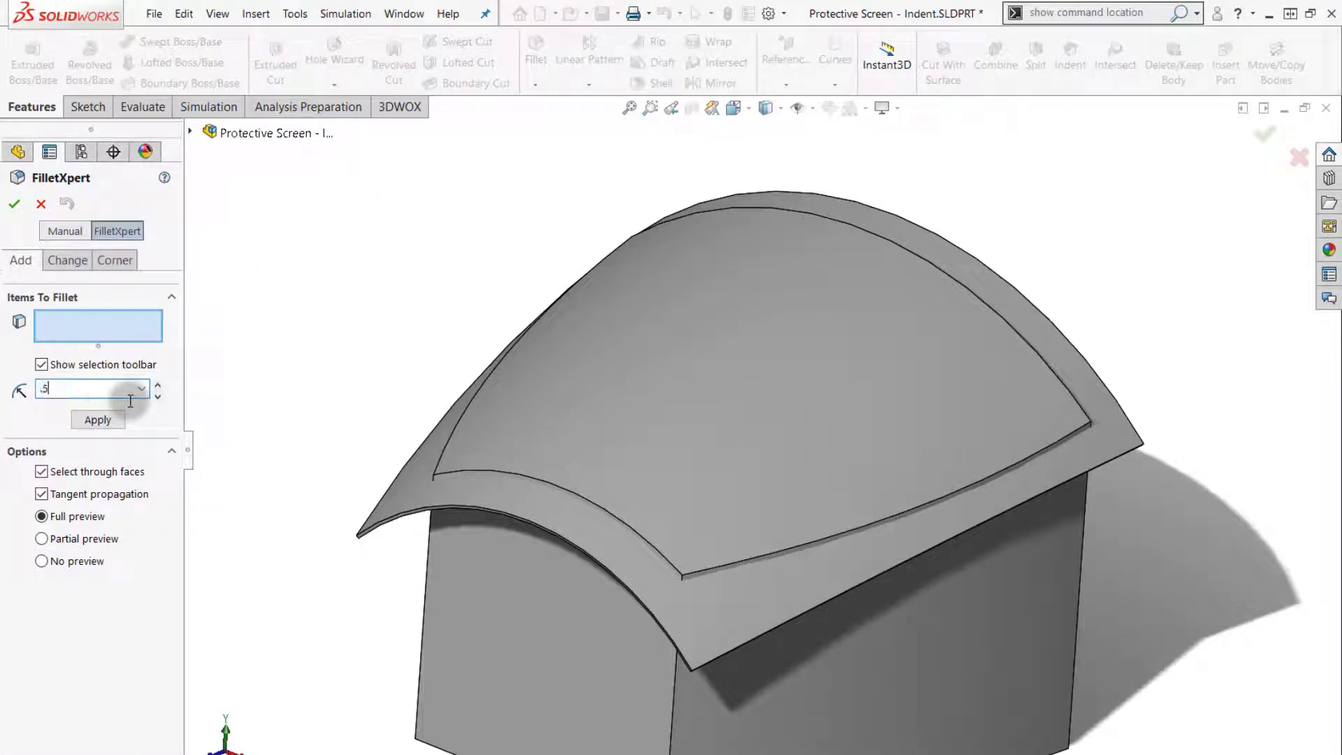
click(706, 392)
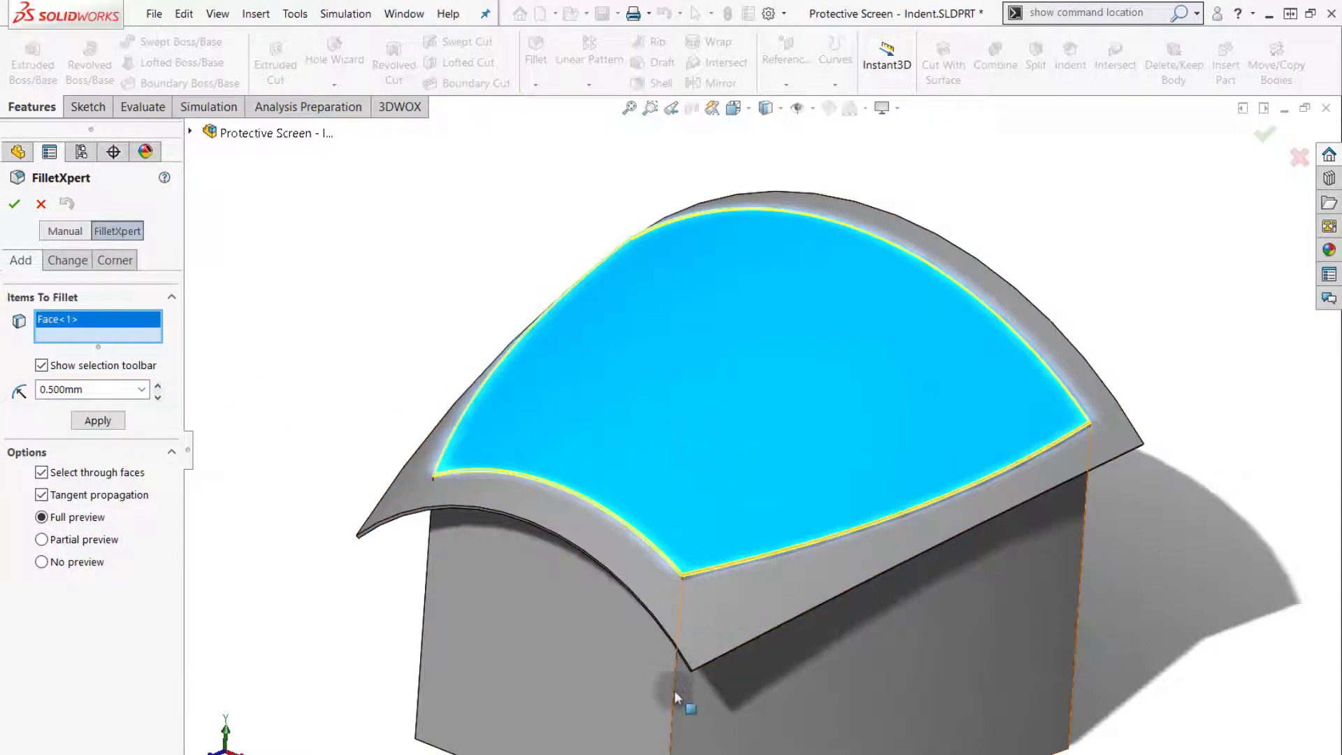
click(672, 729)
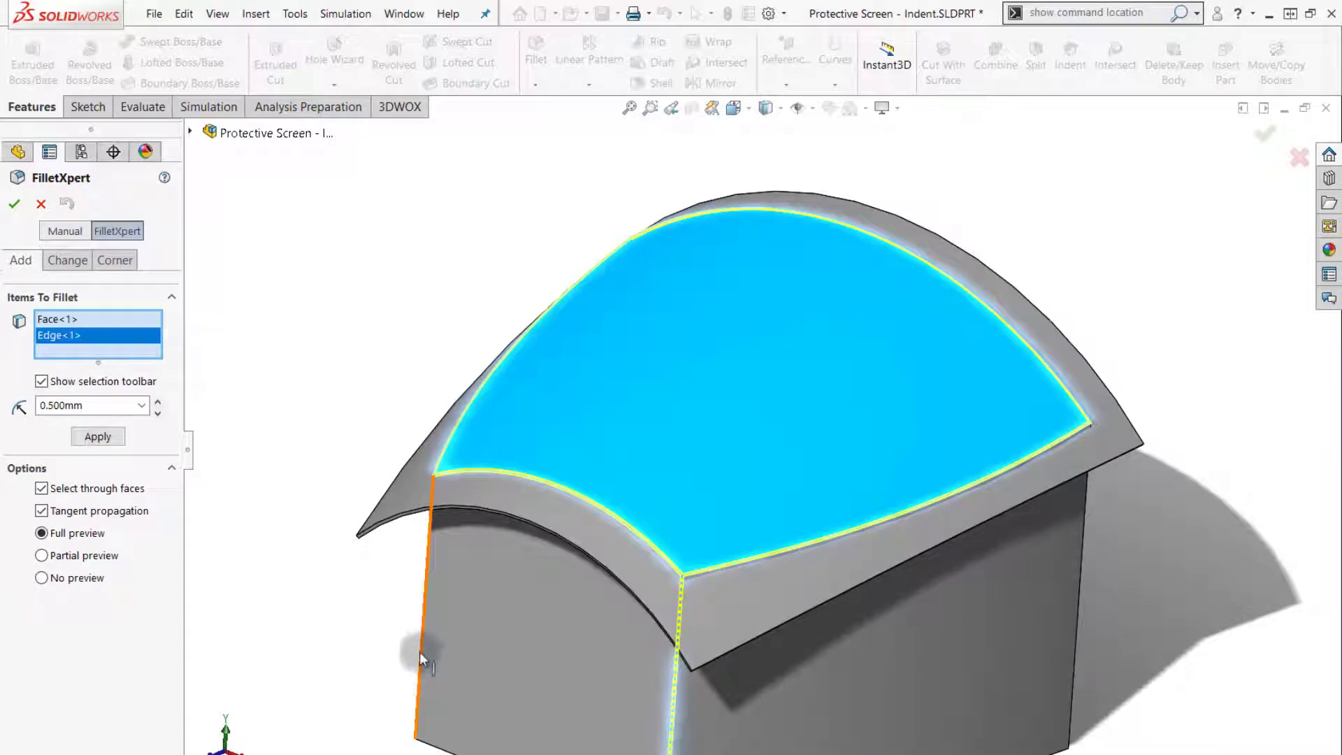
click(419, 651)
click(1078, 597)
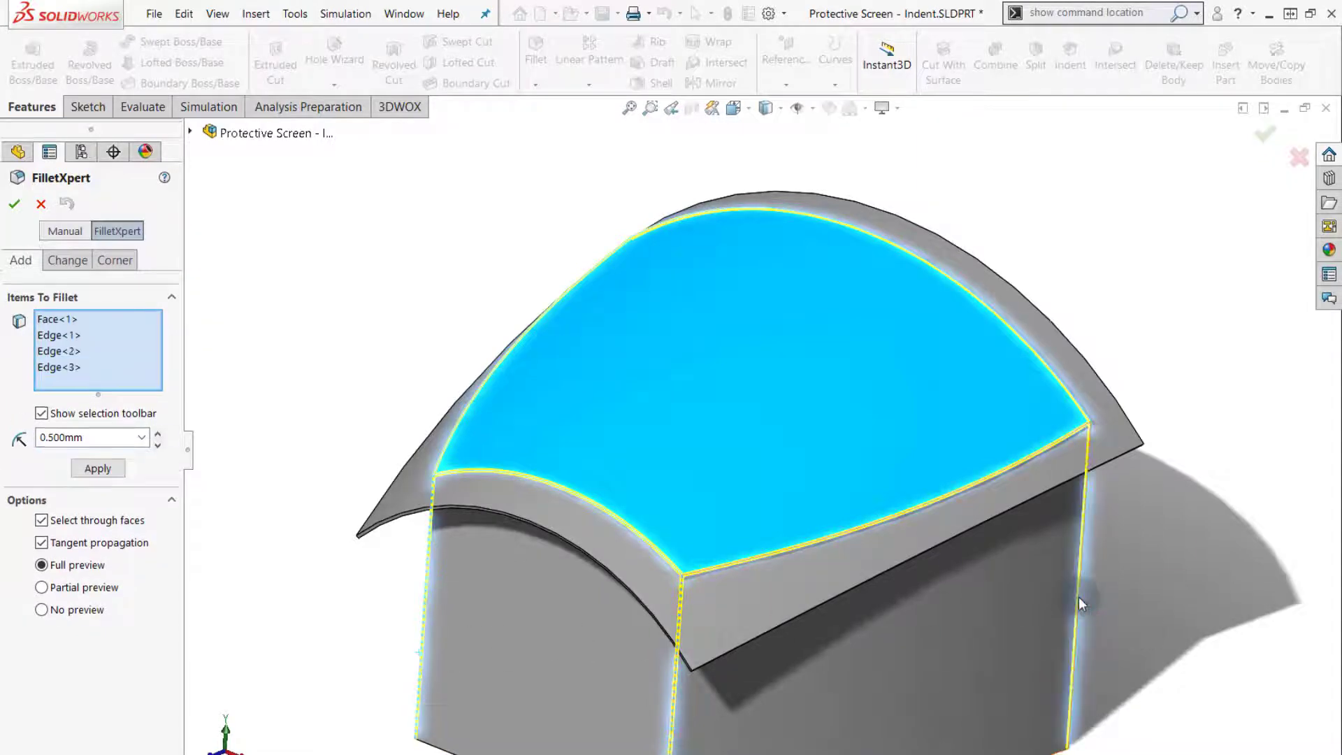
middle_drag(1079, 597, 1075, 564)
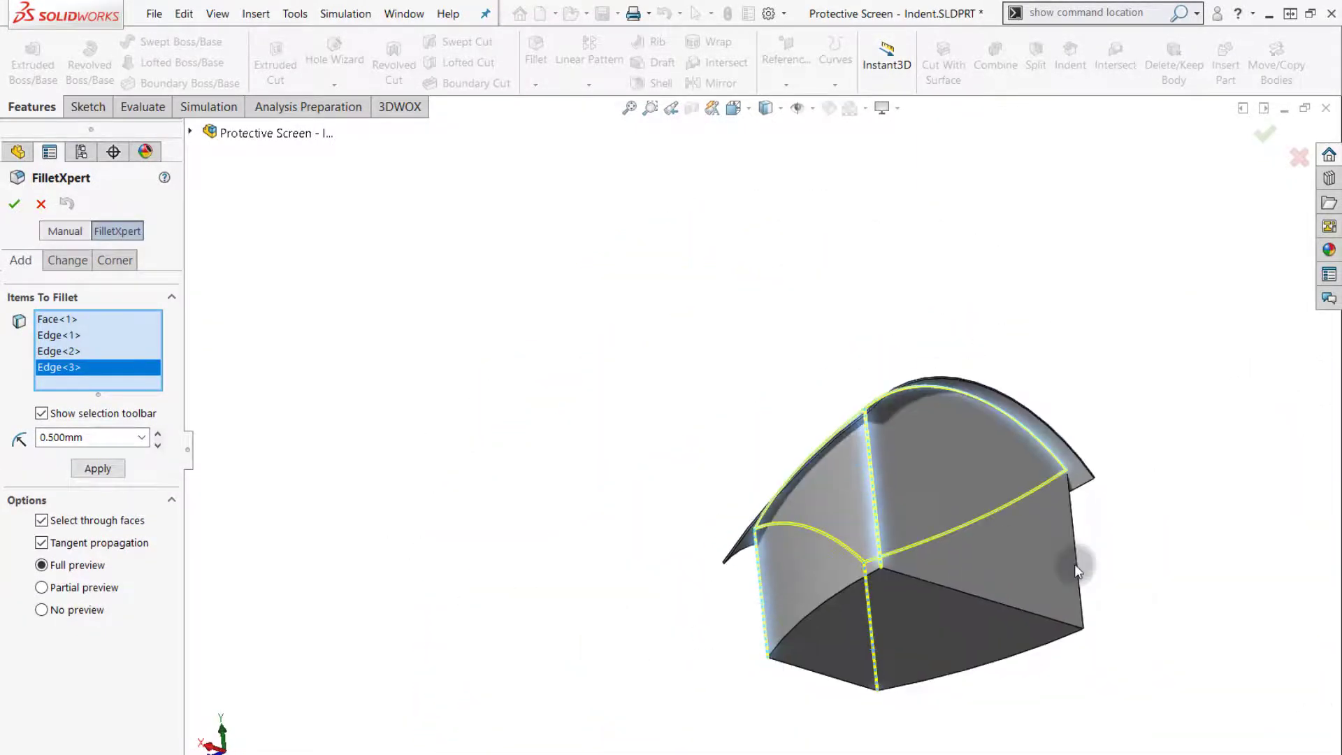
click(1075, 564)
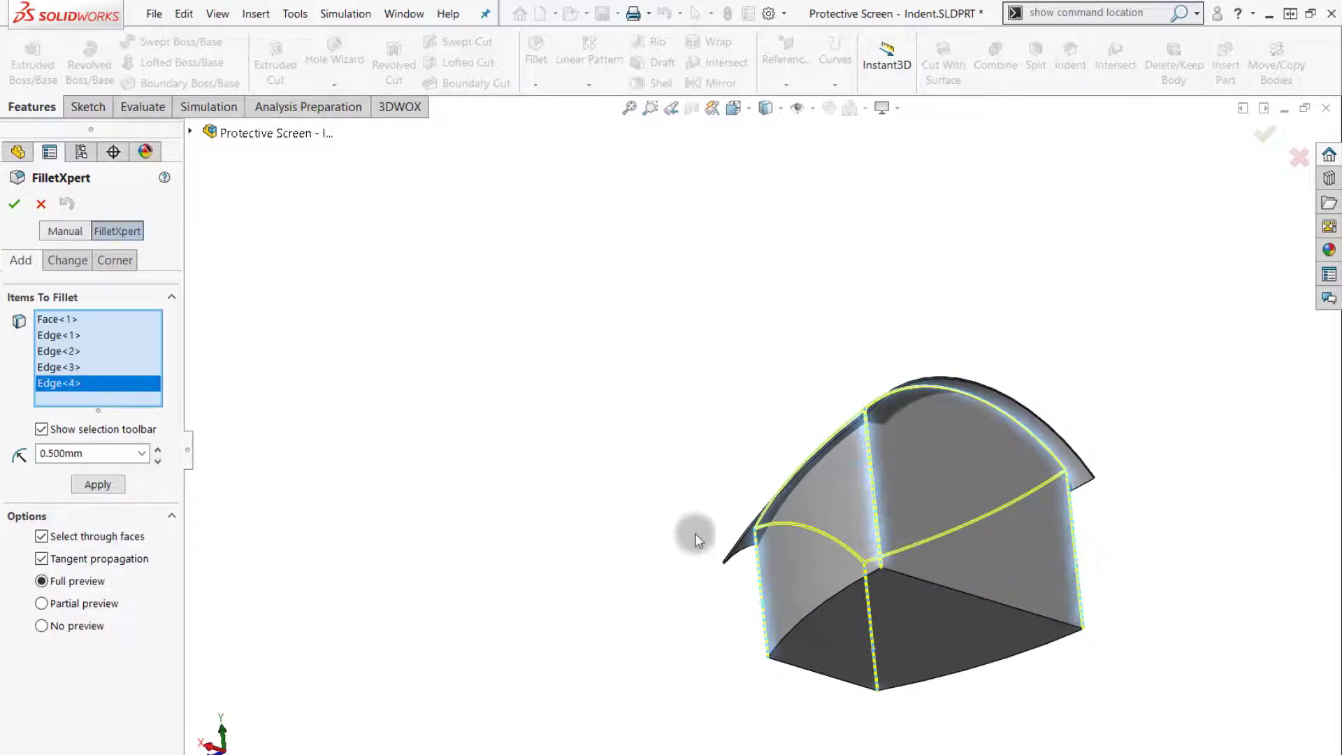
click(94, 484)
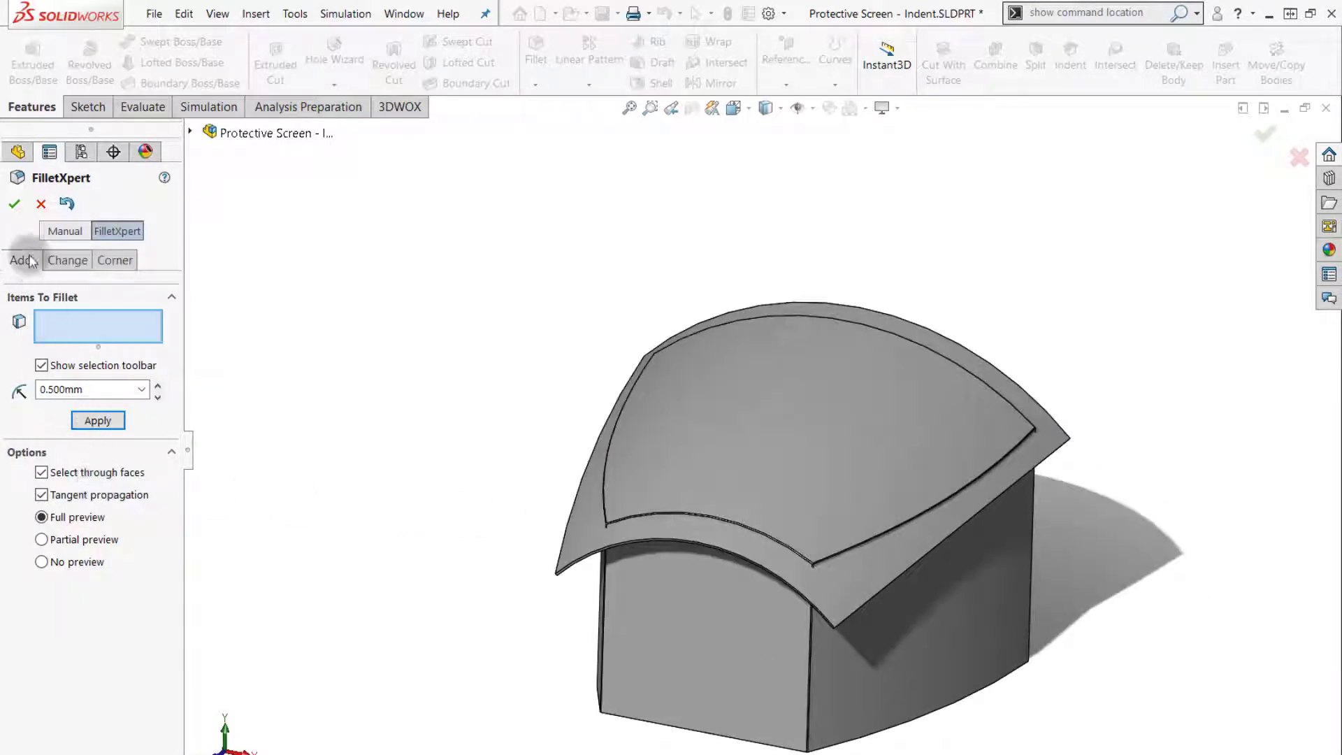
click(14, 205)
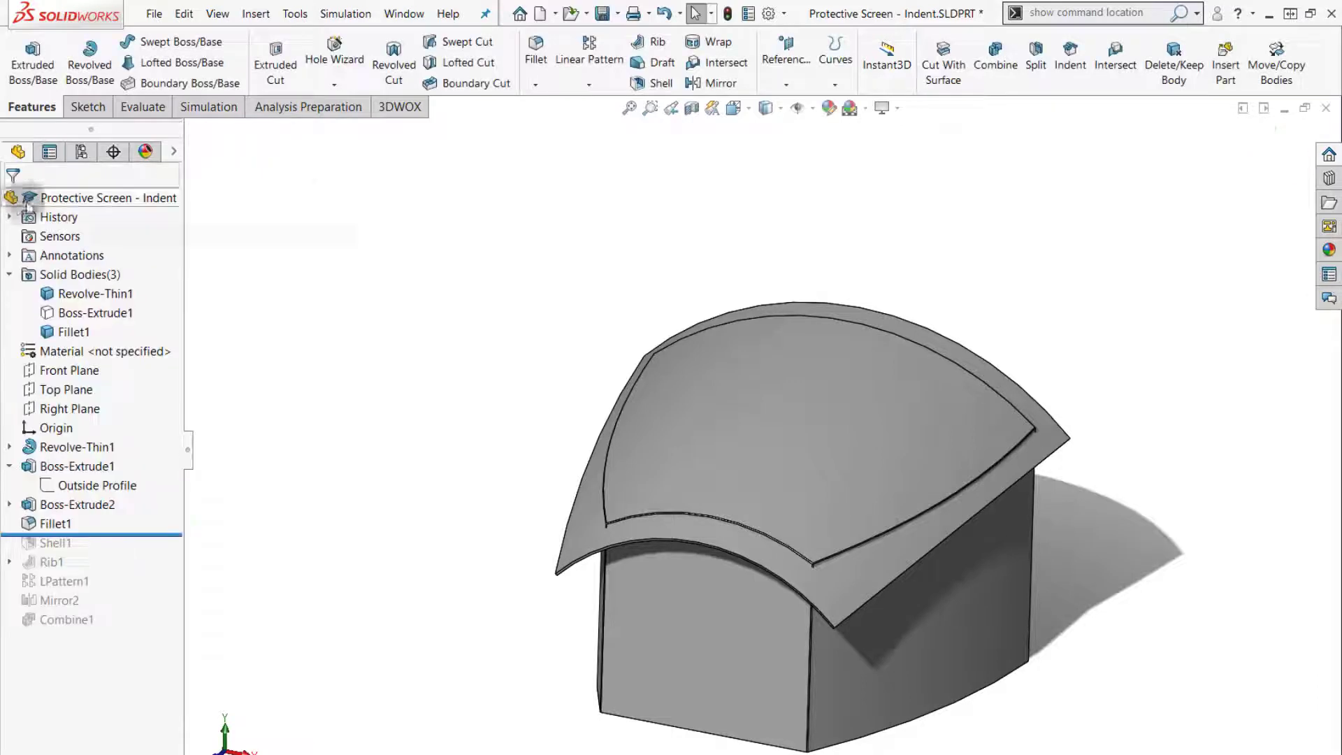
Indent the curved sheet body with the filleted block as tool body, keeping selections, with 1 mm thickness and 0 mm clearance
click(1067, 65)
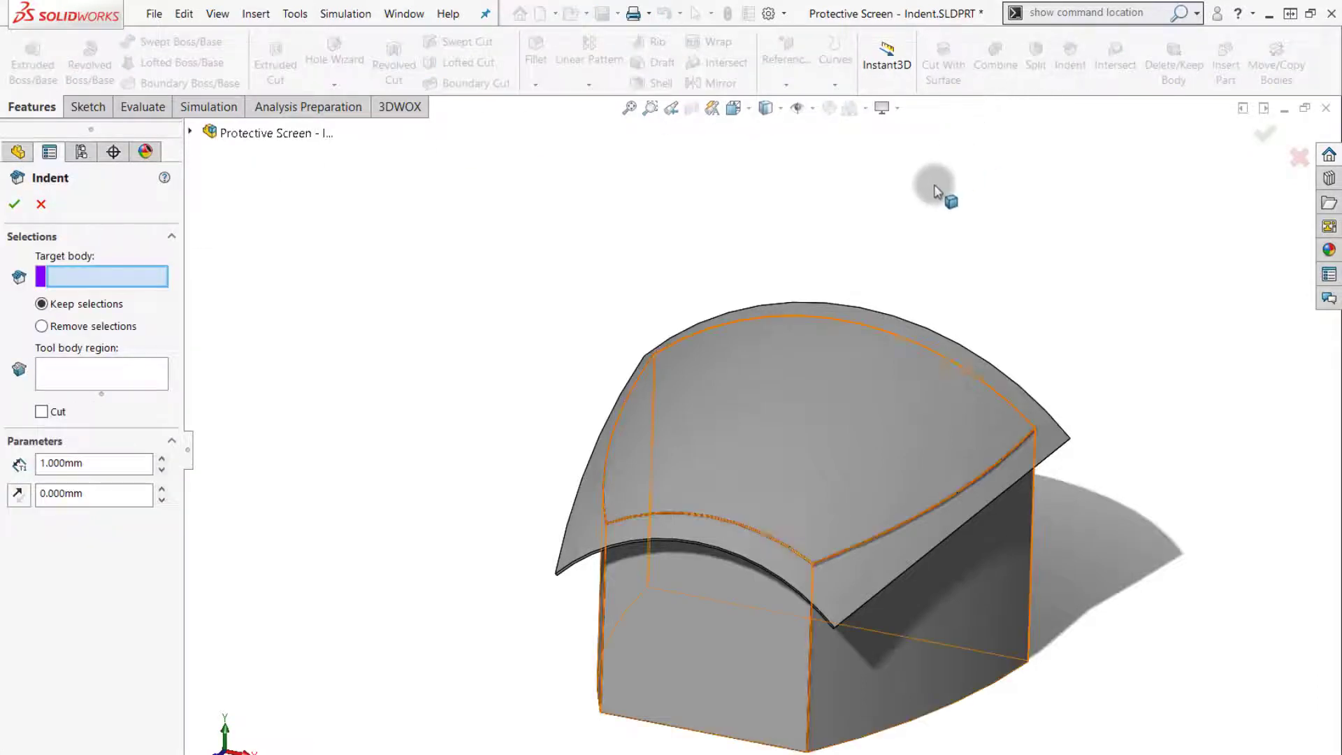
click(577, 526)
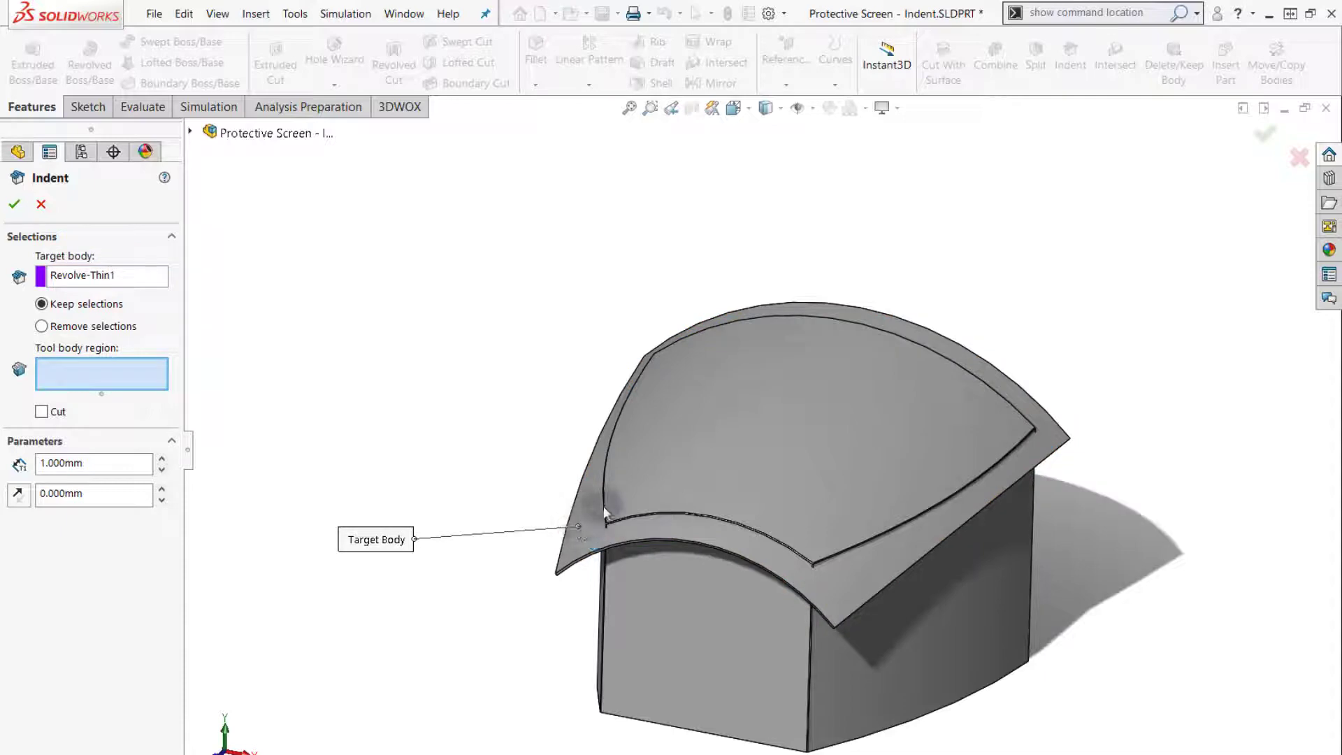
click(719, 415)
scroll(718, 415, down, 8)
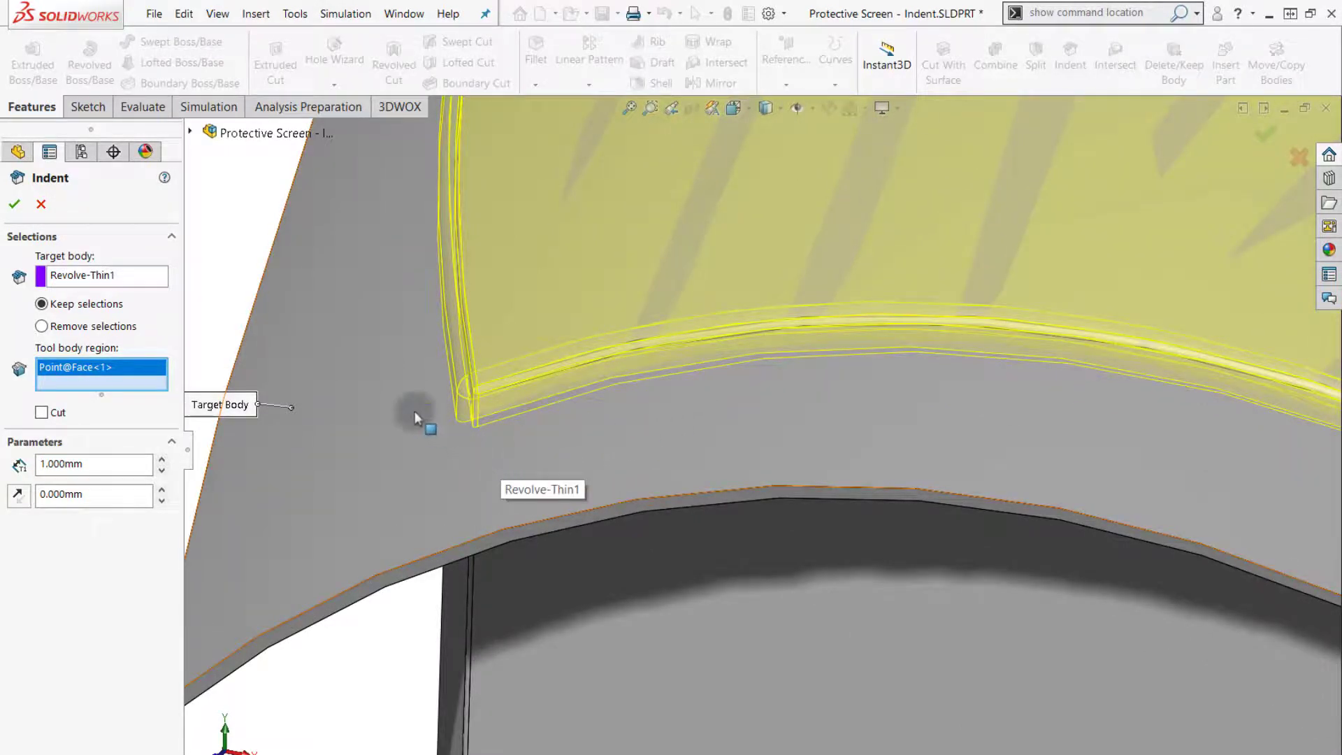
click(16, 210)
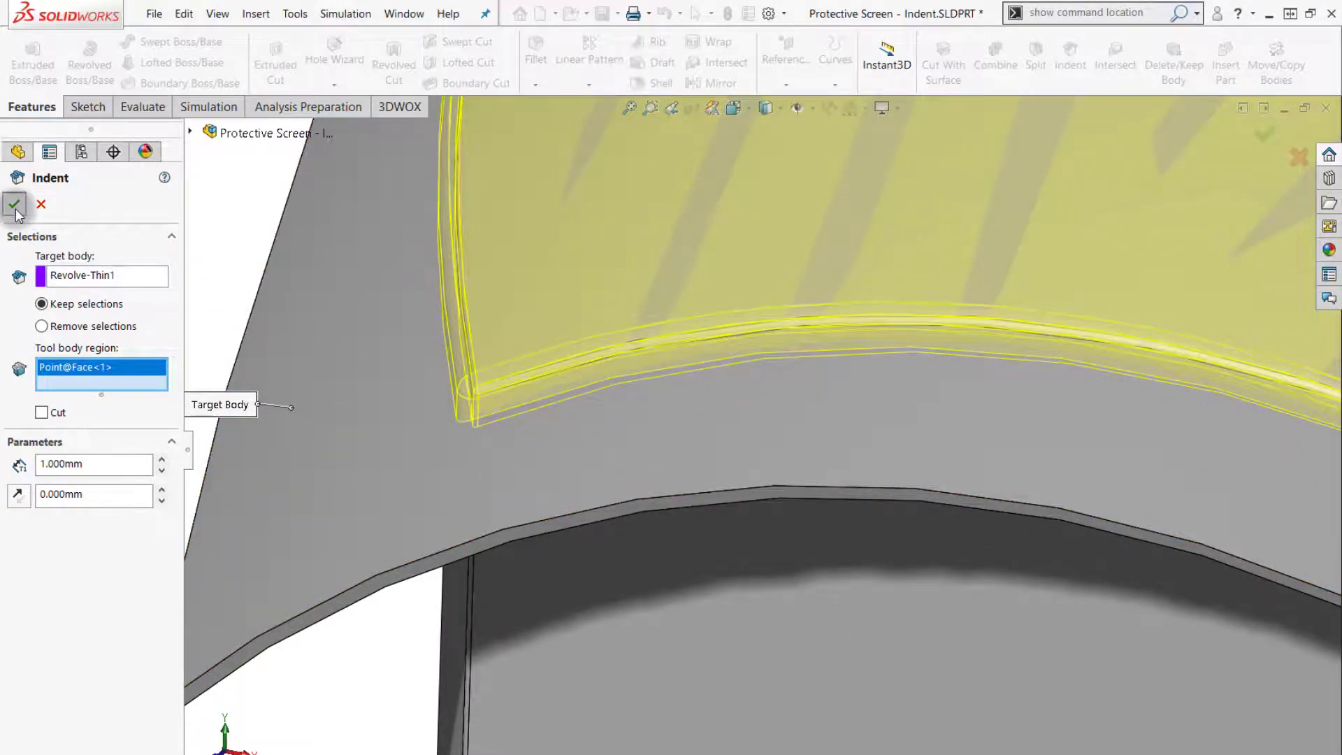
Examine the raised indent region and its rounded edges on the curved sheet
key(z)
key(z)
key(z)
key(z)
key(z)
key(z)
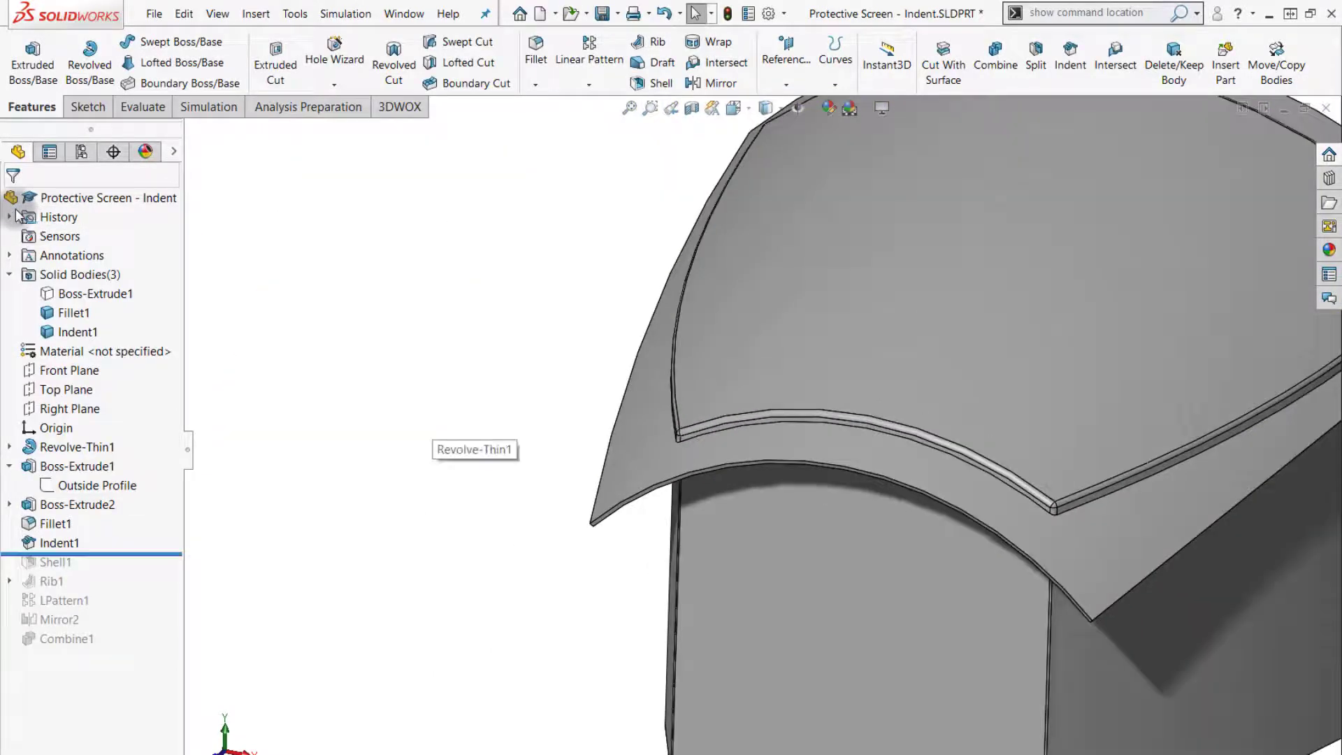
scroll(1188, 420, up, 2)
scroll(1203, 327, down, 2)
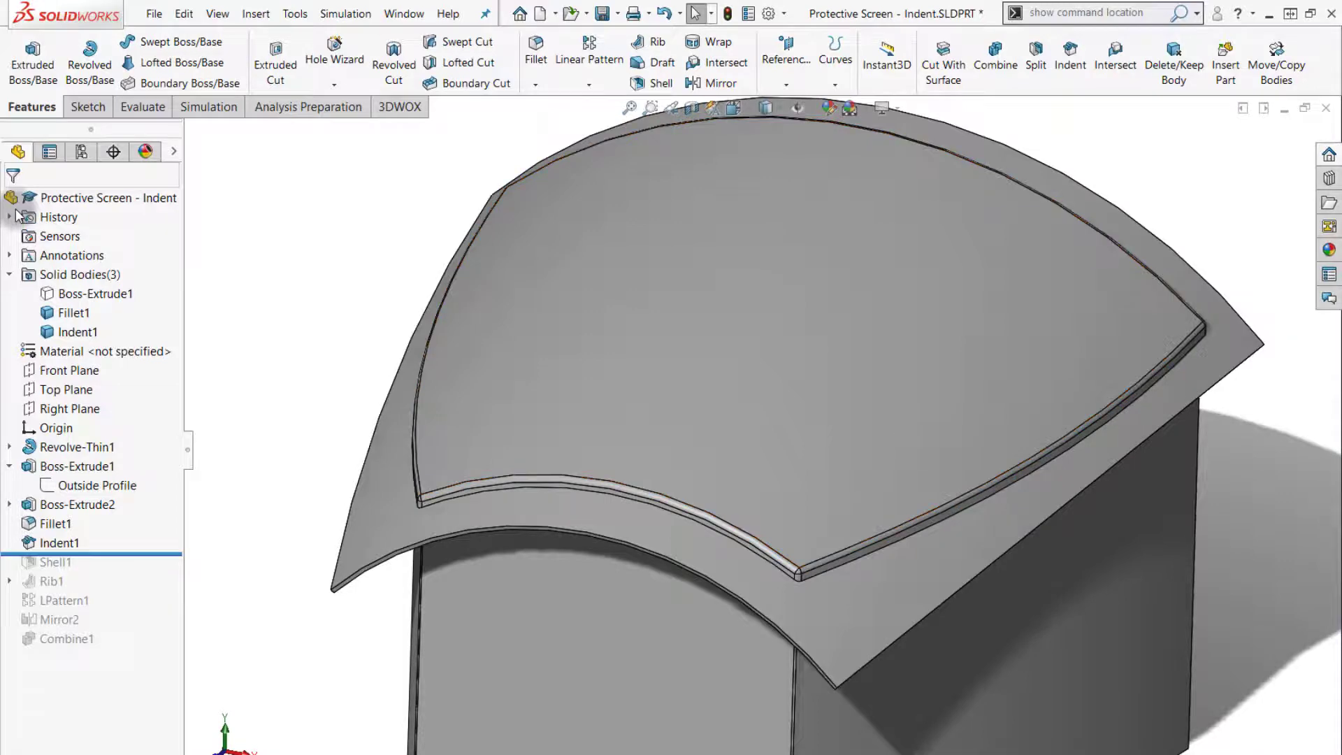
Hide the filleted block body that served as the indent tool, leaving the indented sheet displayed
click(71, 314)
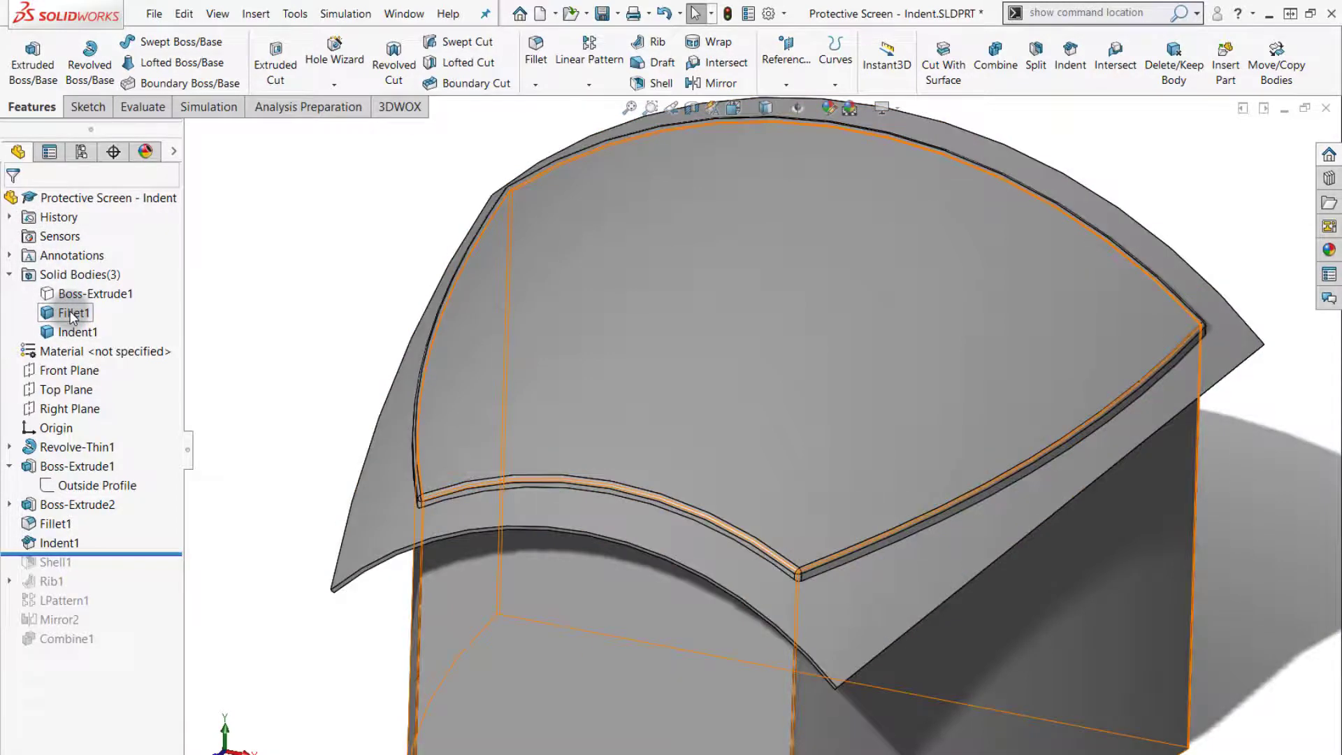
right_click(71, 314)
click(98, 280)
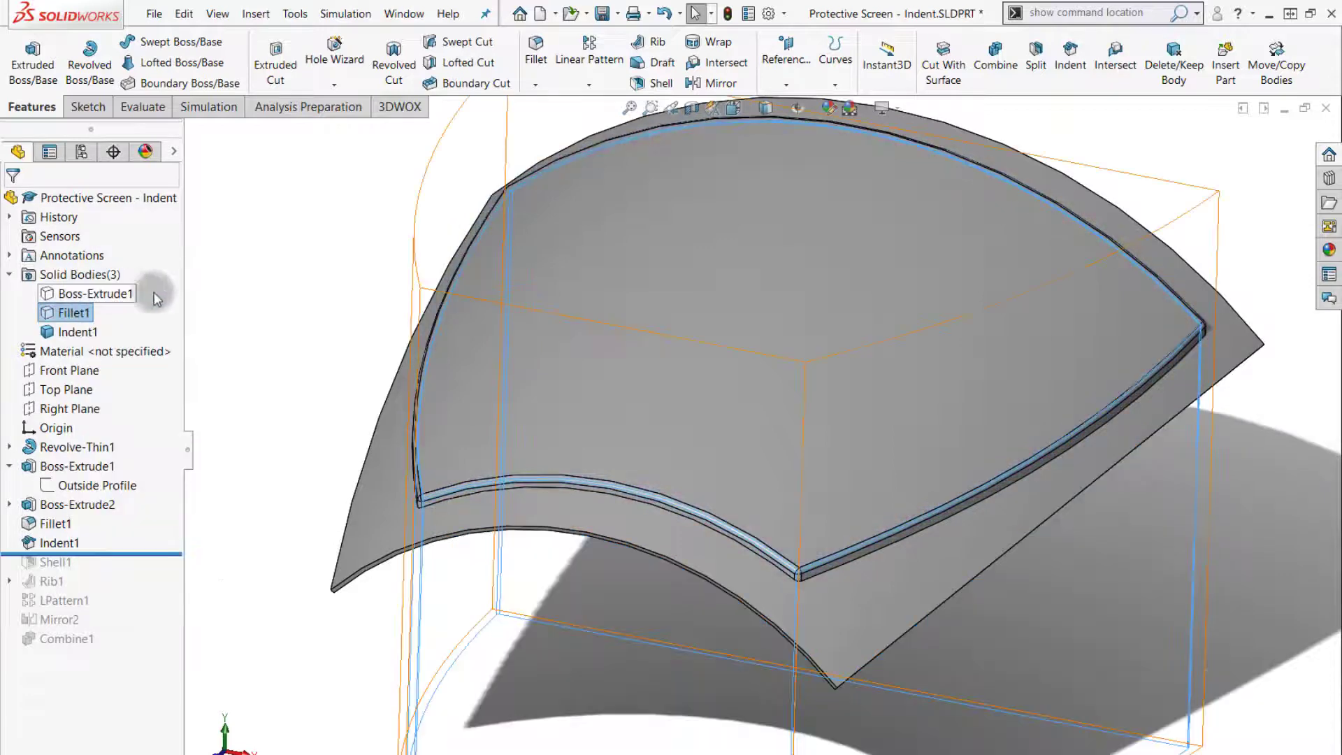
click(240, 295)
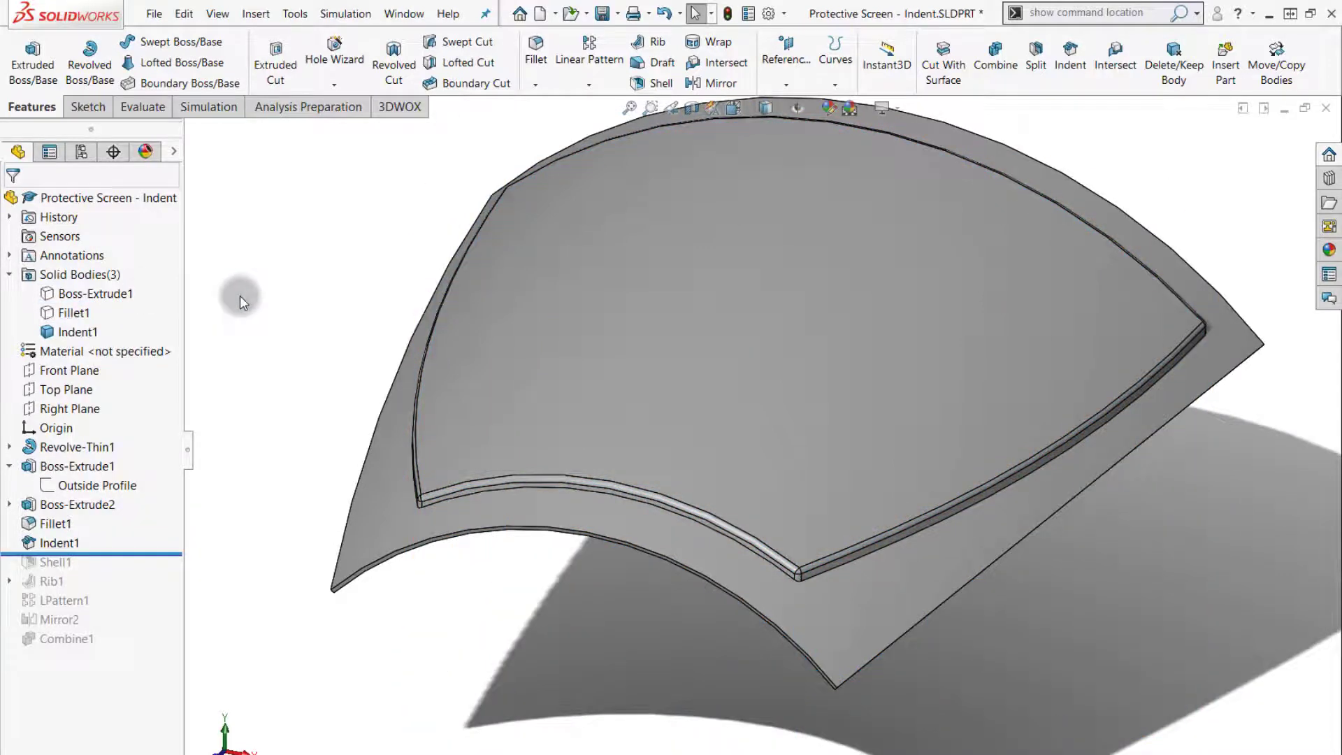
Fillet the edge where the raised indent meets the sheet's upper face with a 0.5 mm radius
click(538, 61)
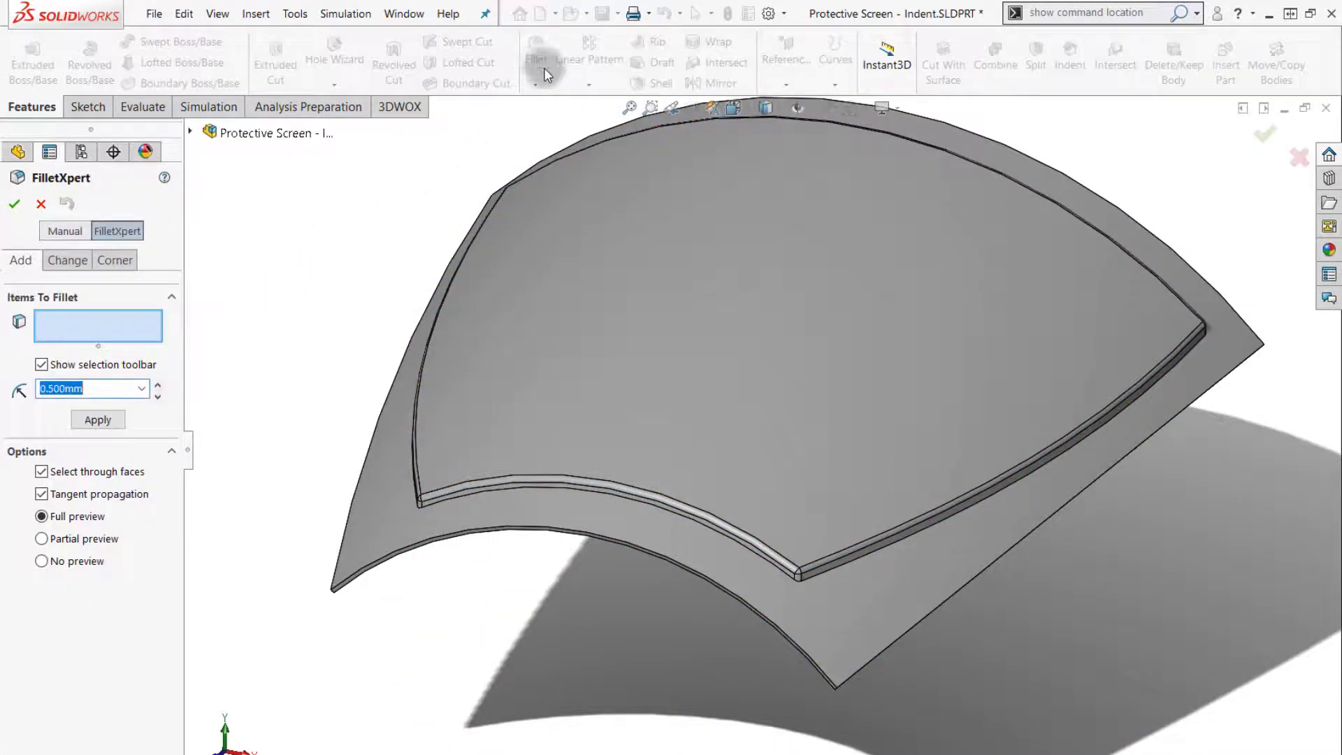
click(816, 579)
click(91, 418)
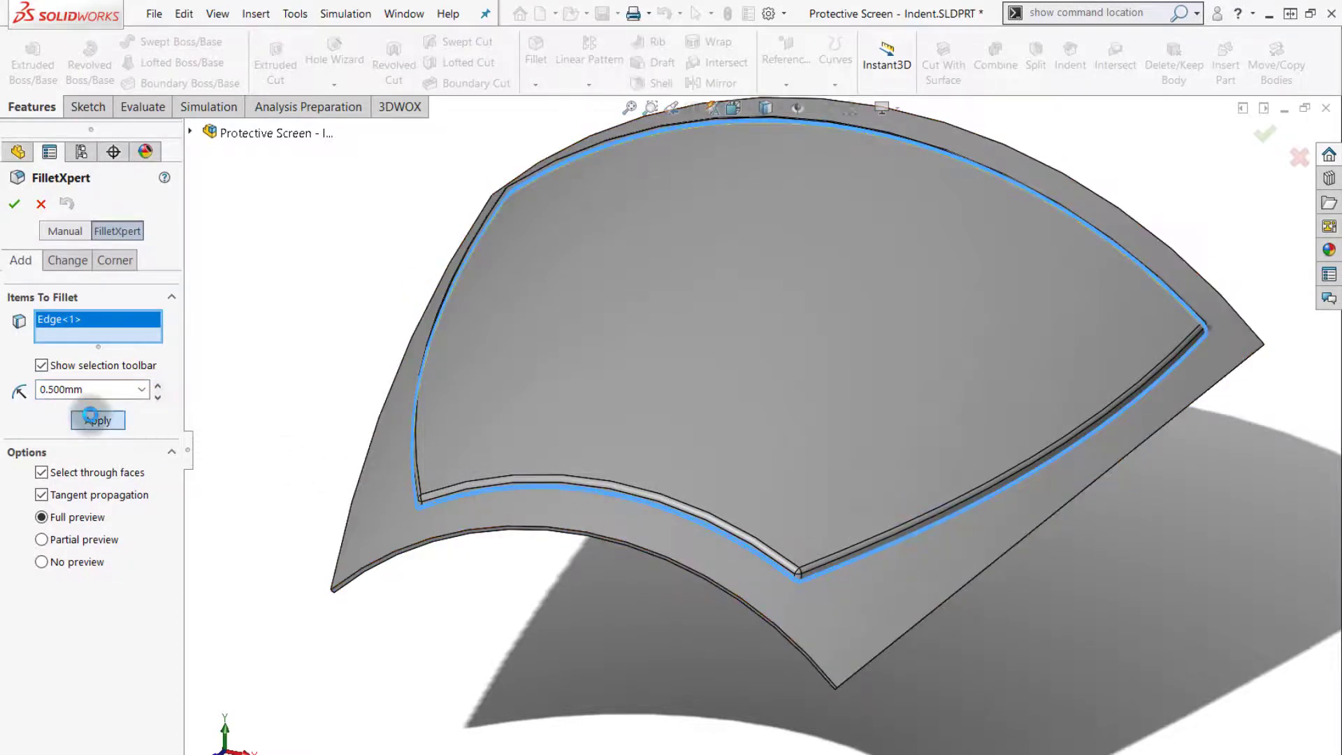
Fillet the indent's matching perimeter edge on the sheet's underside with a 1.5 mm radius and finish filleting
click(158, 384)
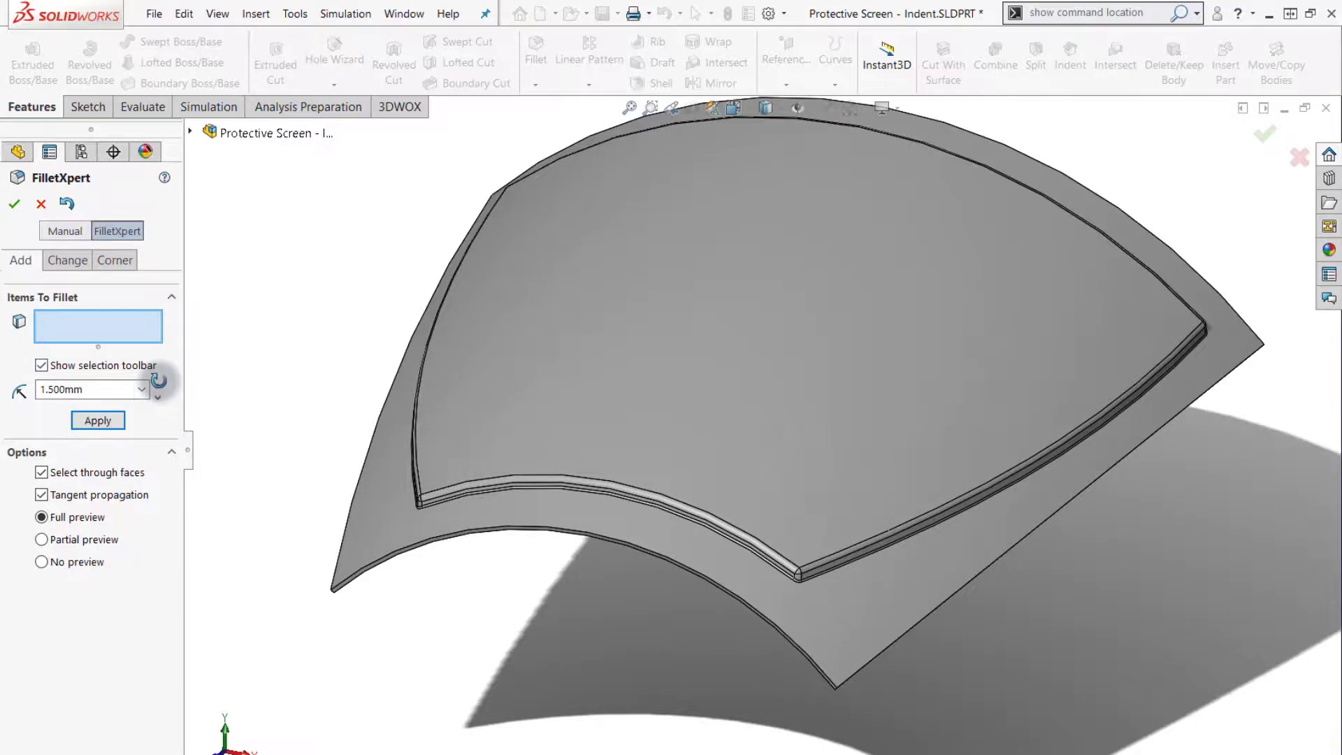
middle_drag(629, 314, 845, 479)
scroll(489, 210, down, 3)
middle_drag(629, 420, 657, 377)
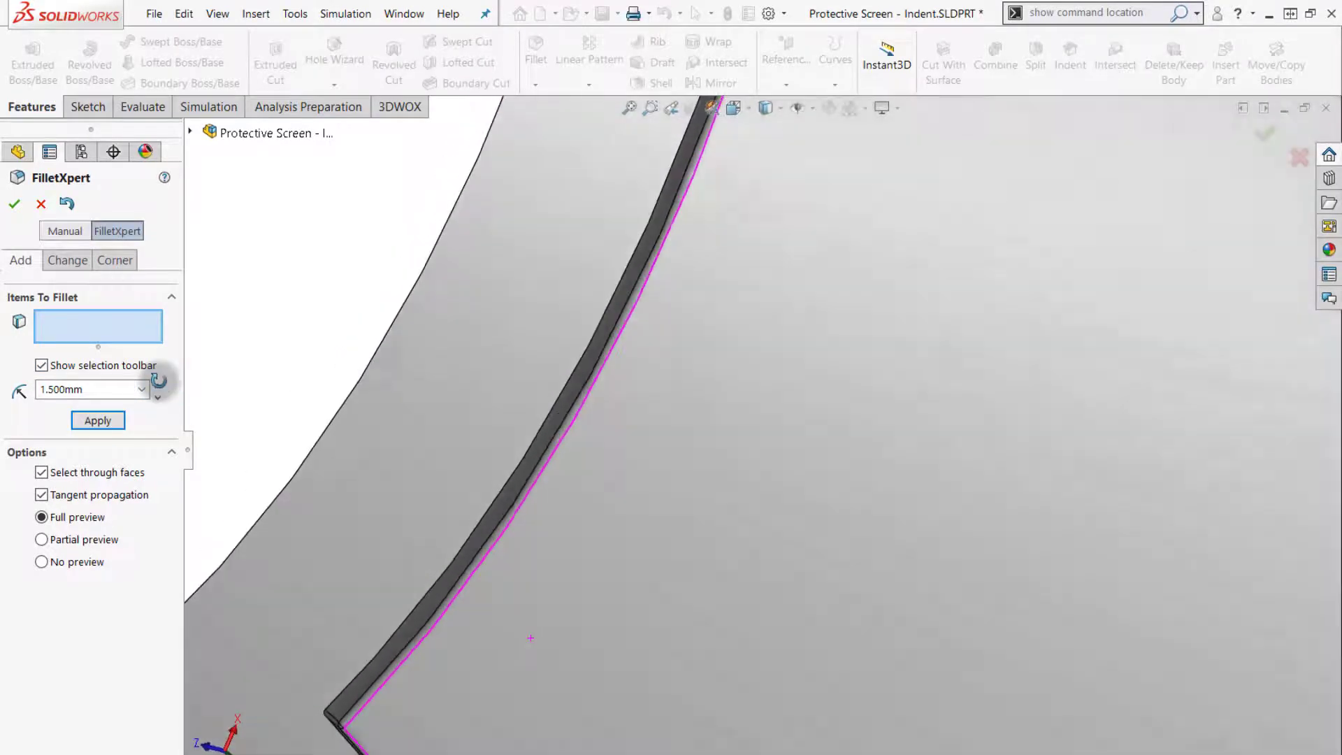
click(525, 467)
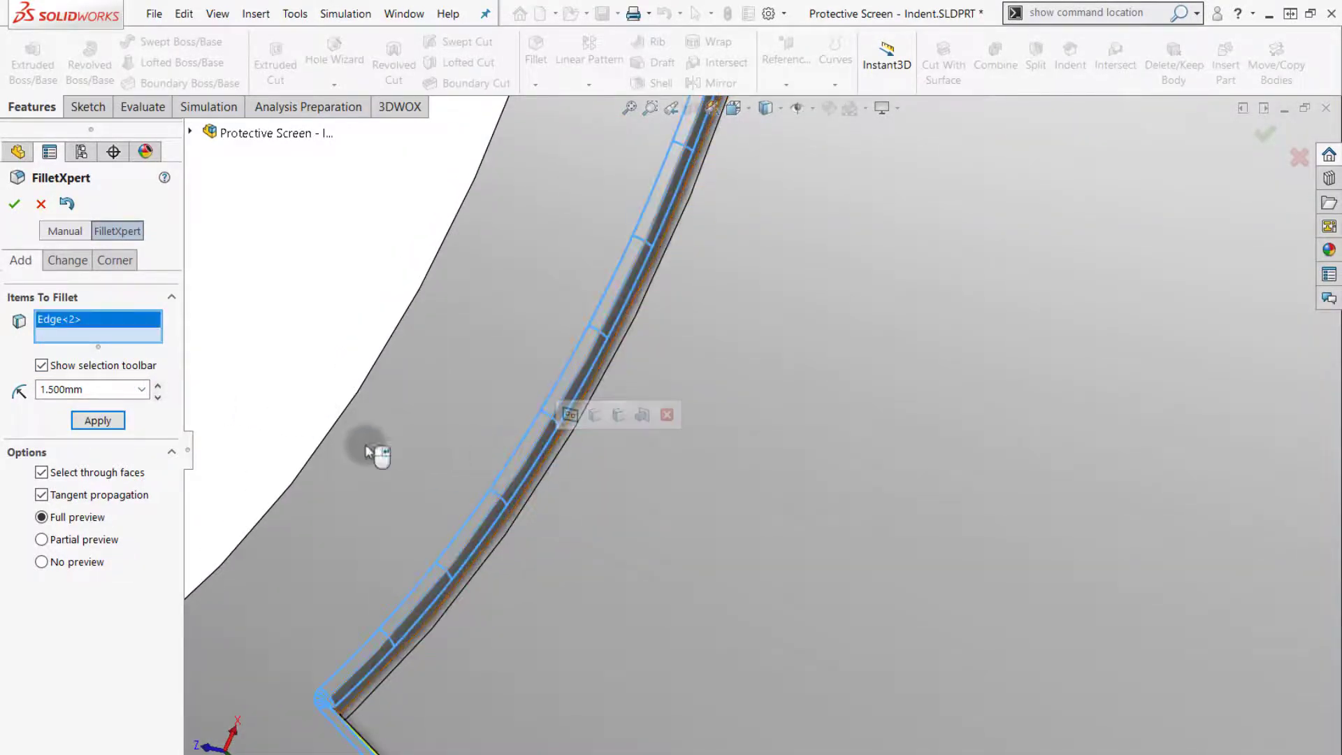
click(98, 420)
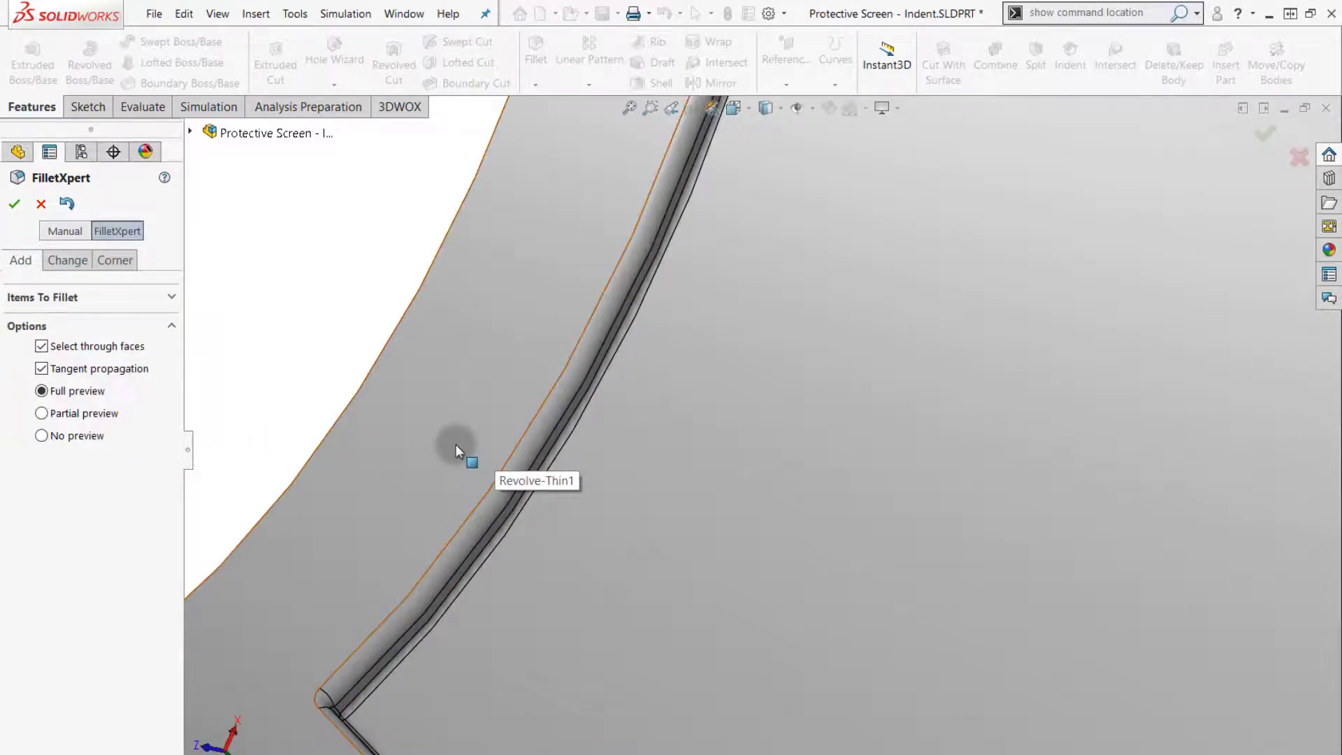
click(14, 204)
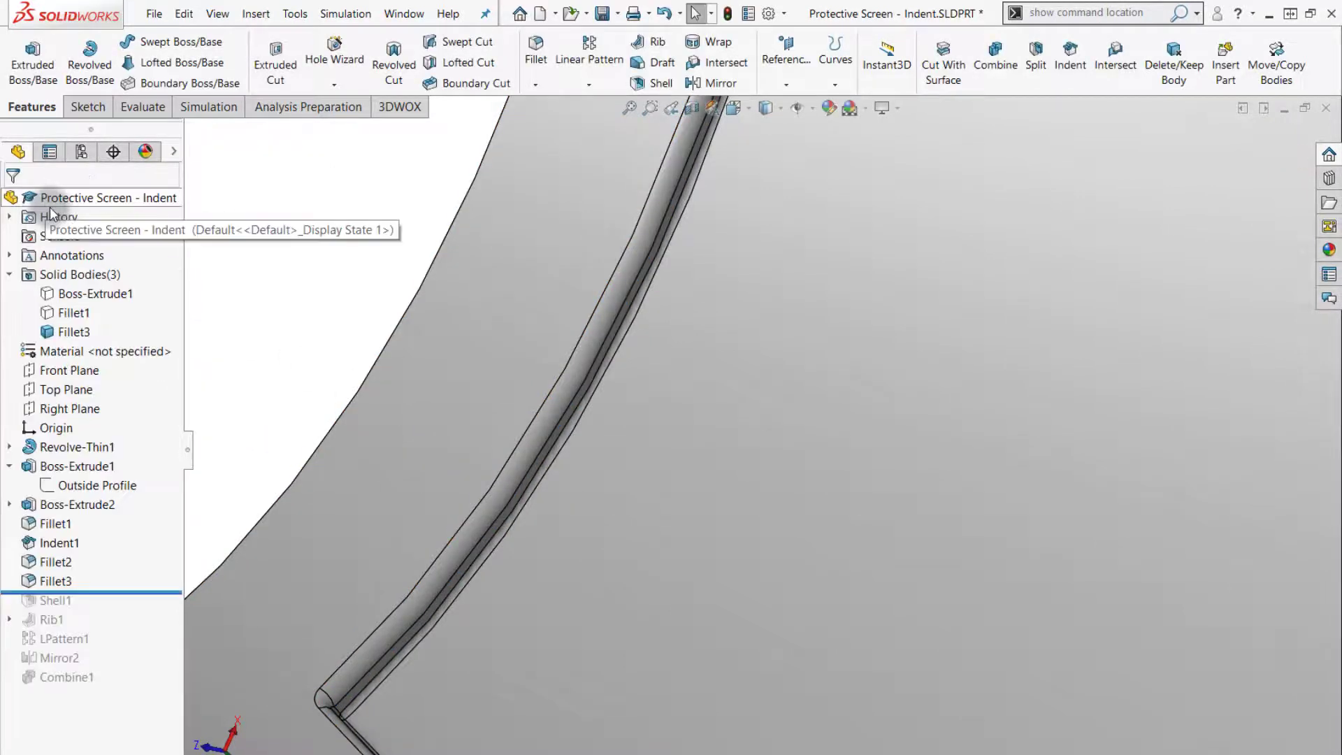
Roll the feature history forward past Combine1 to restore the shell, ribs, pattern and mirror, and inspect the screen's stepped rim and corner
key(ctrl+7)
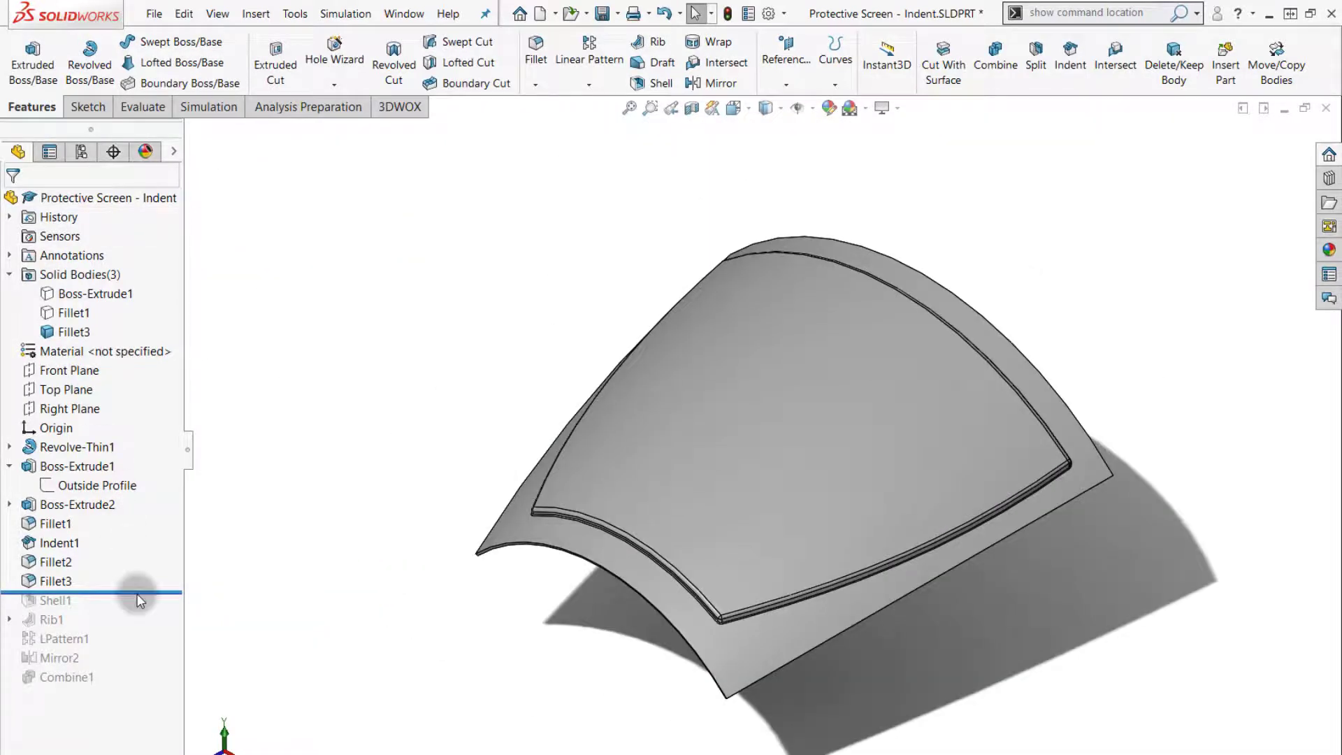
drag(138, 594, 129, 687)
scroll(655, 575, down, 10)
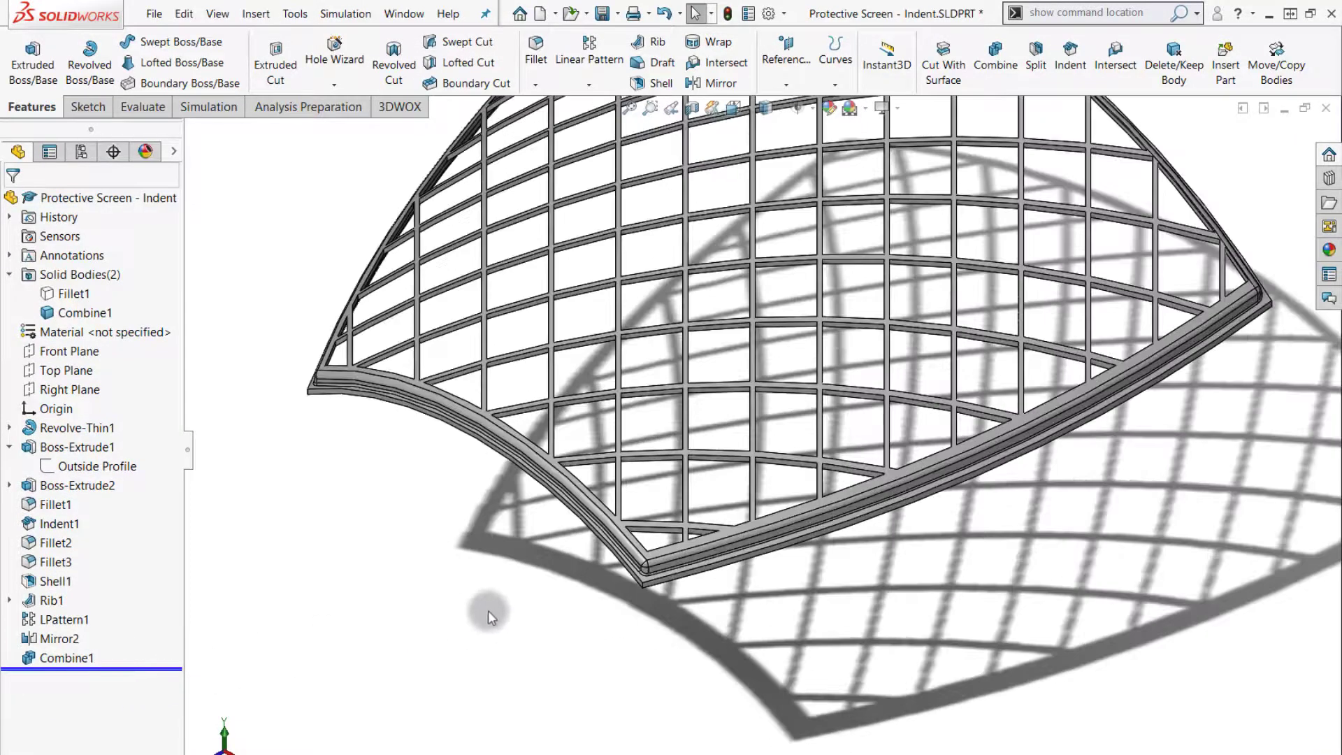
scroll(656, 576, down, 3)
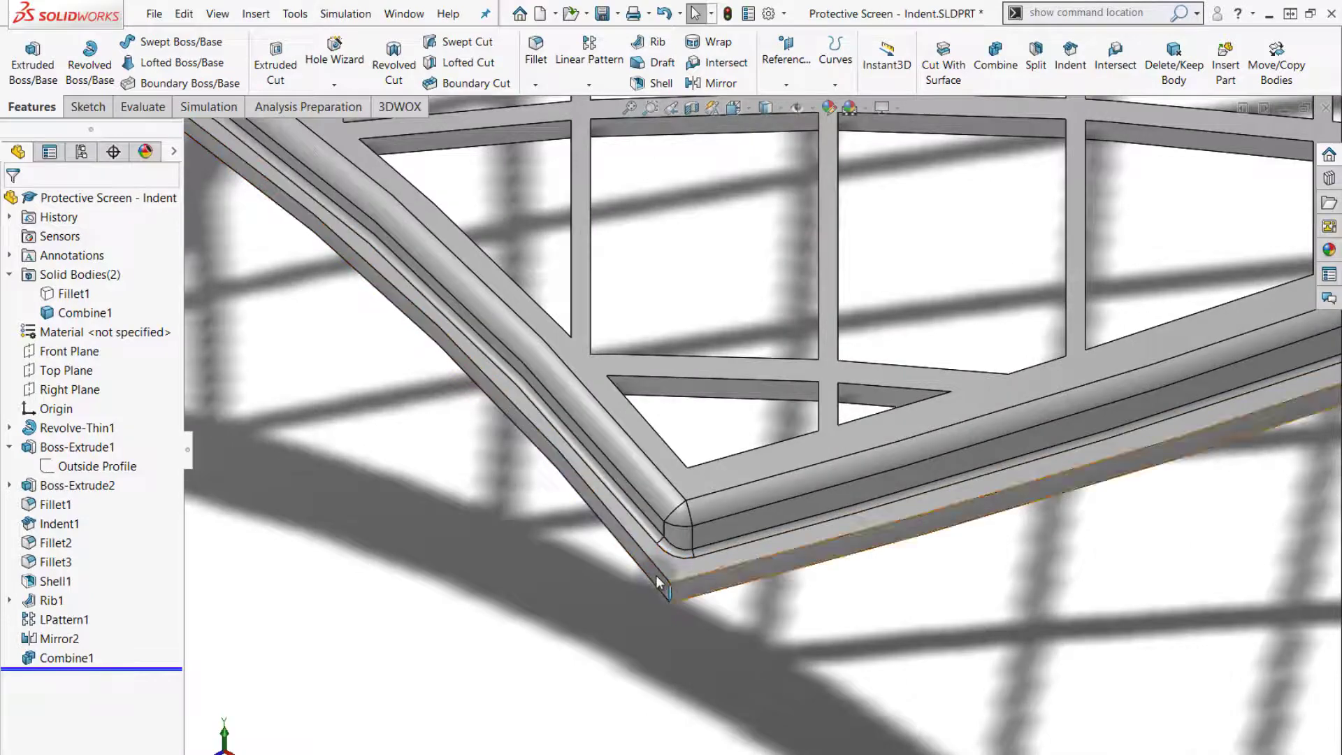
scroll(656, 580, up, 6)
scroll(657, 581, up, 8)
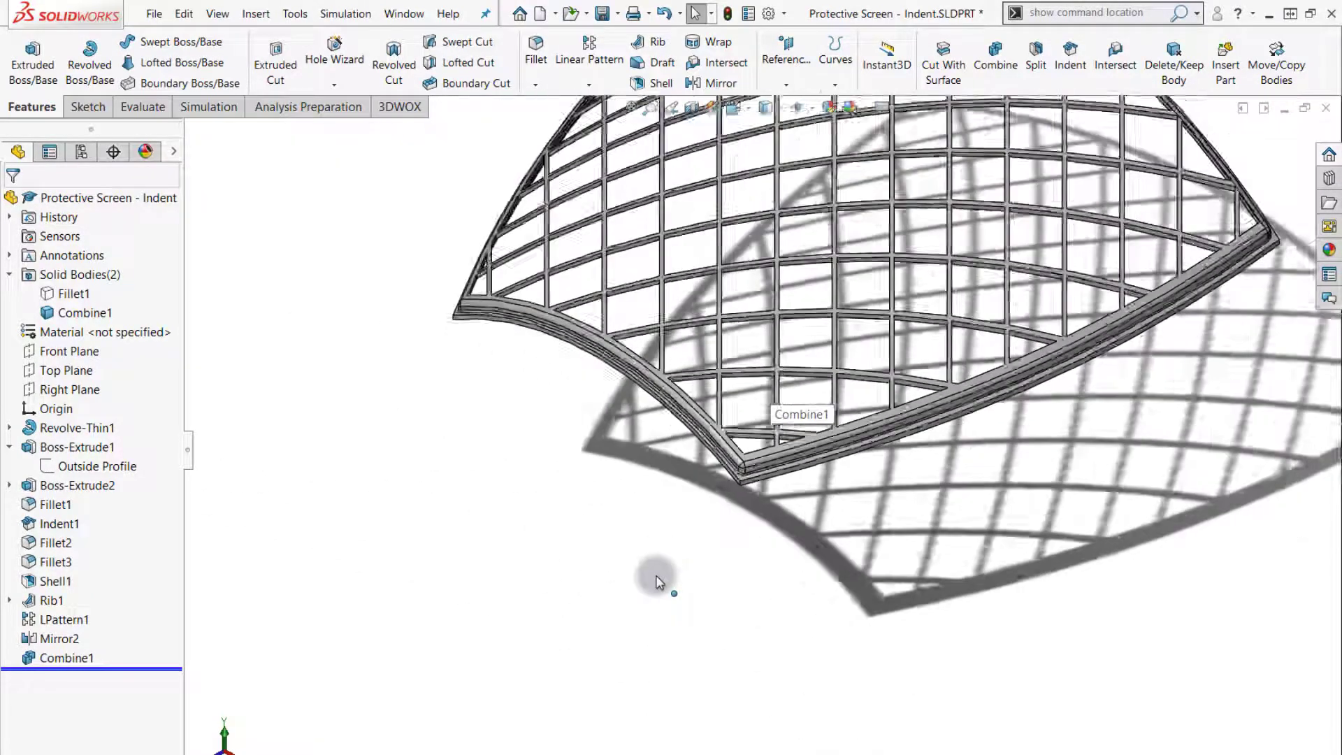
scroll(657, 582, down, 1)
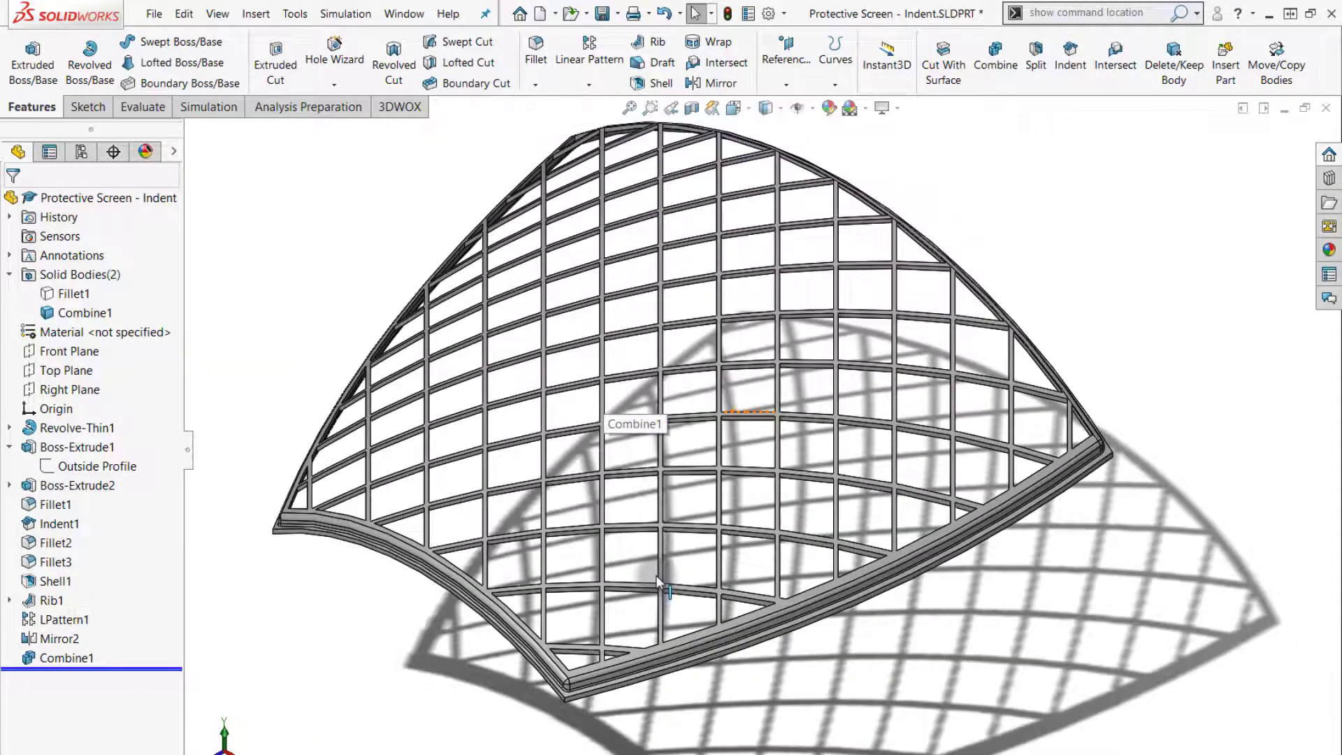
scroll(657, 581, up, 1)
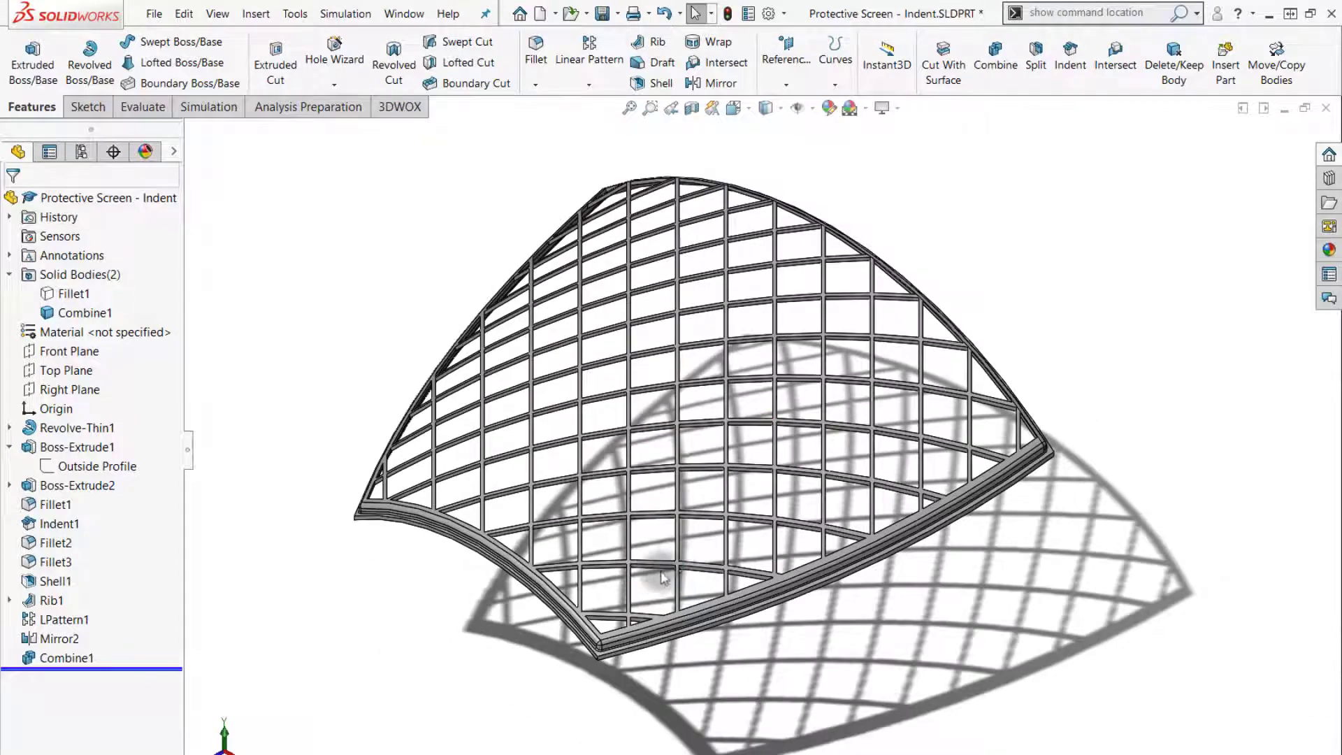
Delete the hidden filleted tool body, Fillet1, from the part's solid bodies, keeping the combined screen body
click(1166, 70)
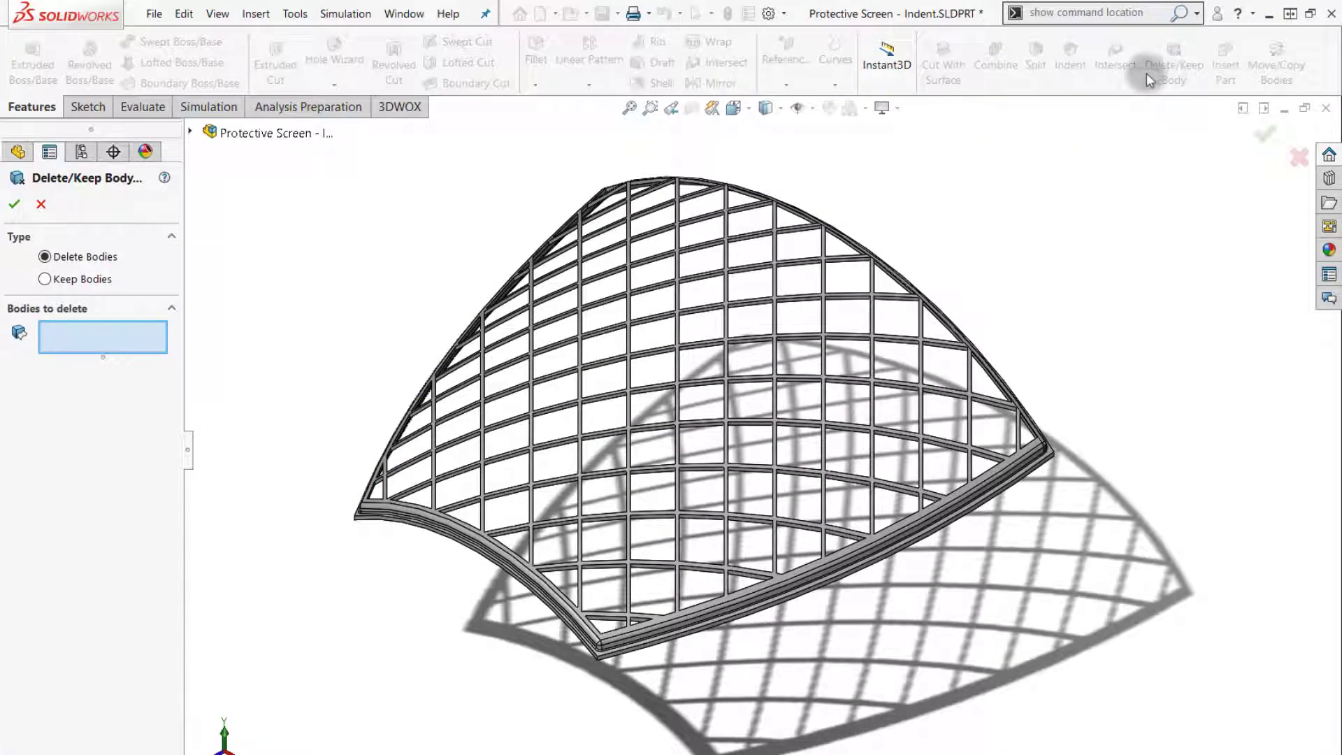
click(191, 131)
click(208, 209)
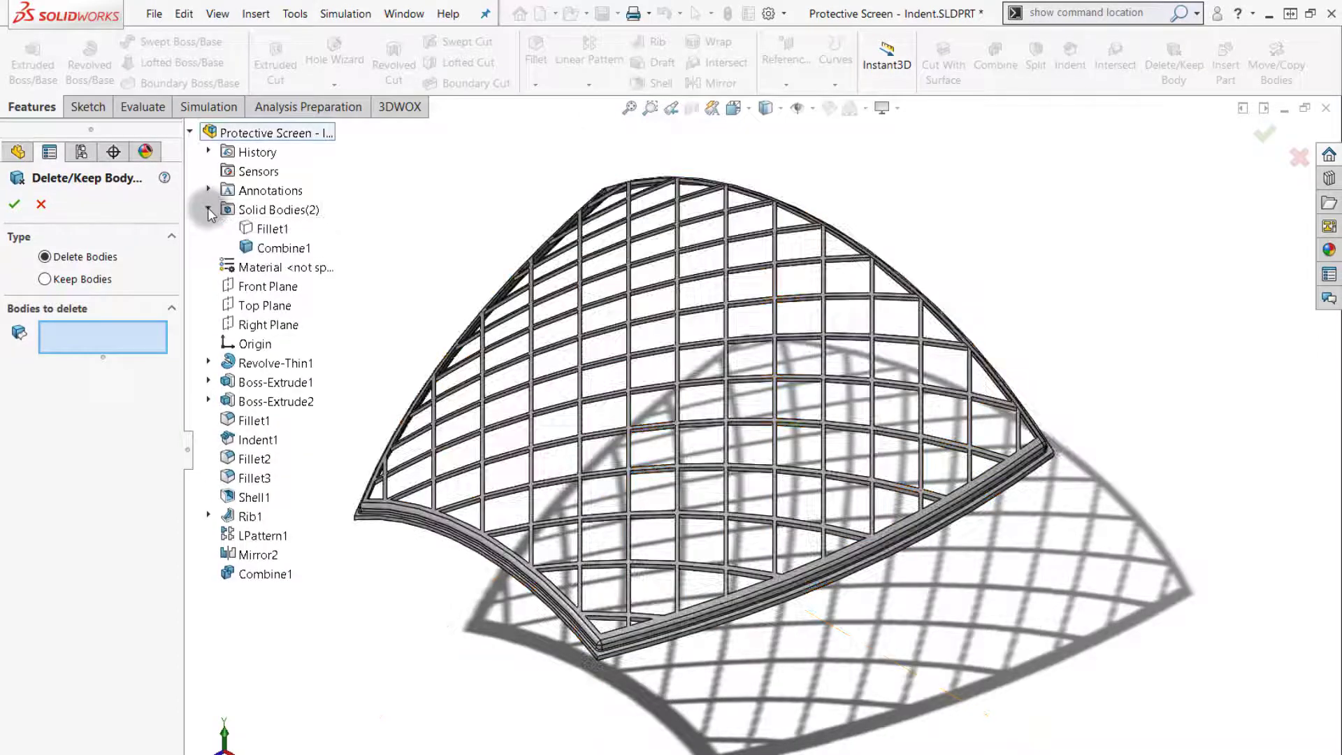
click(272, 230)
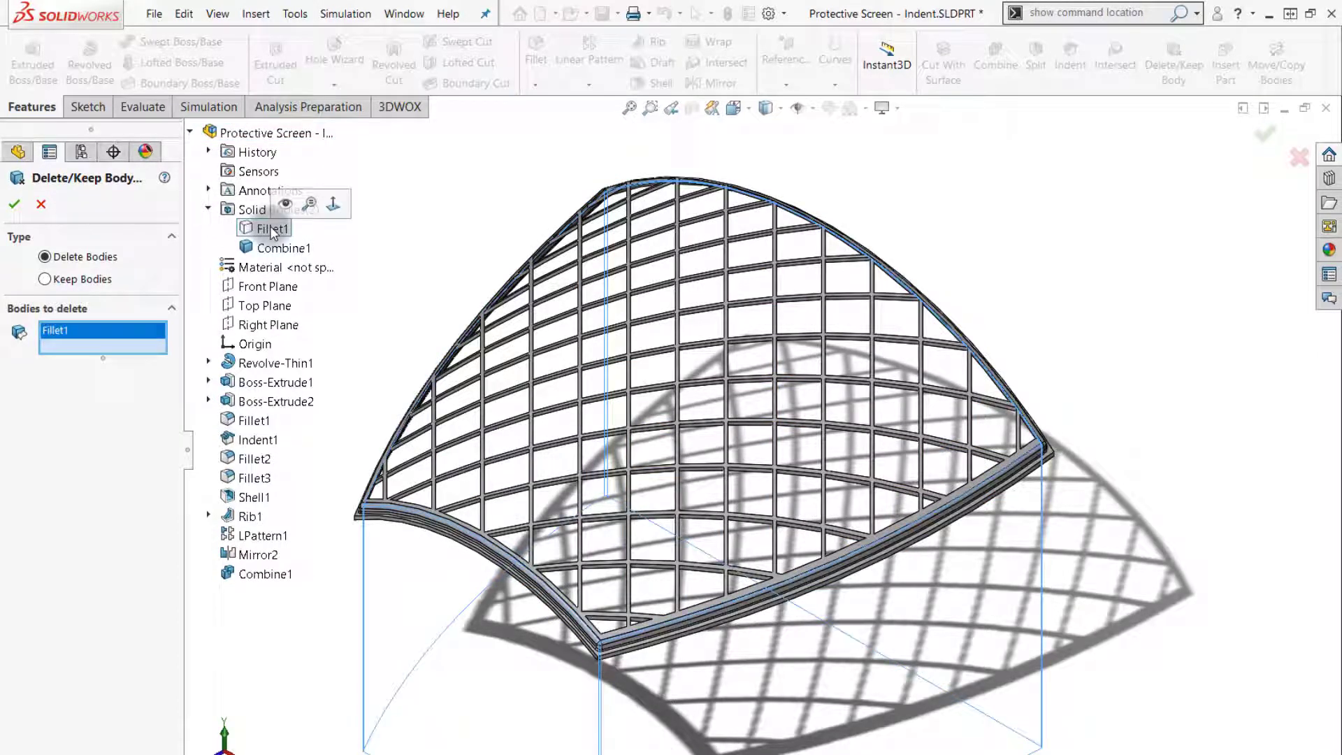
click(15, 204)
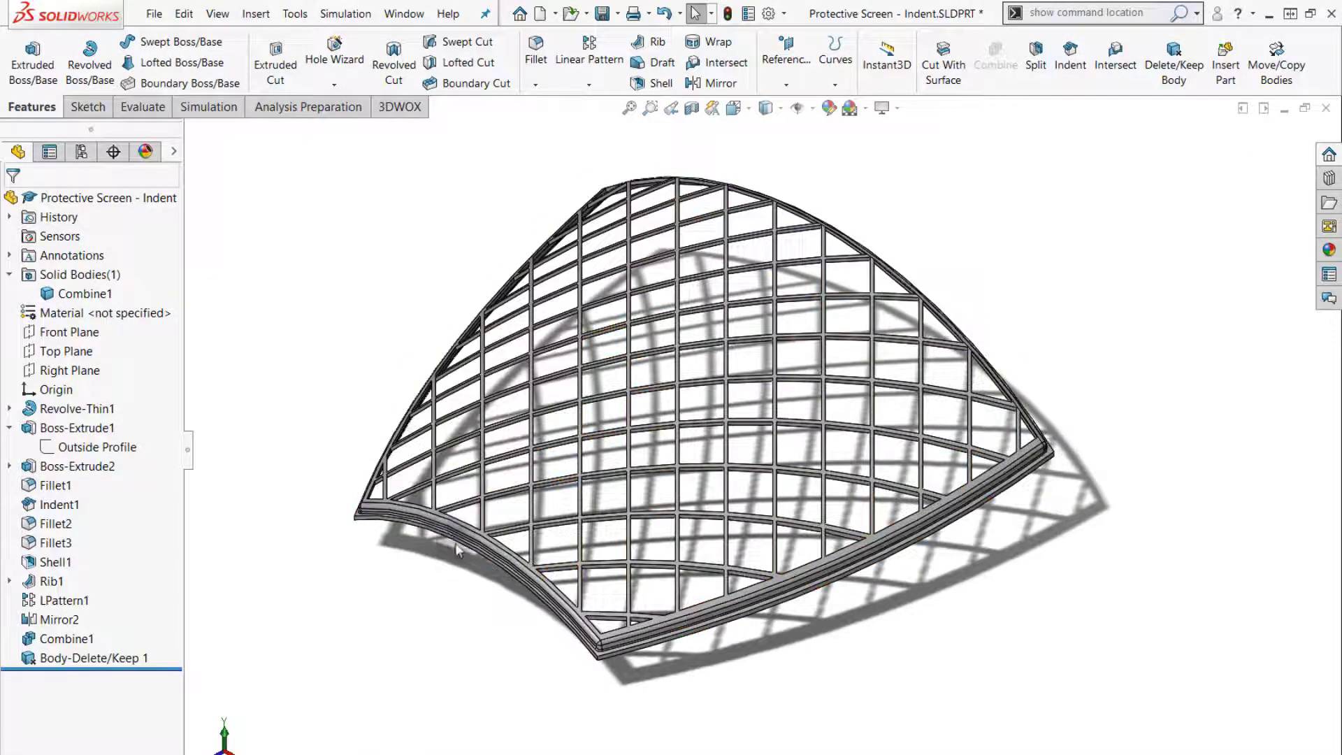
middle_drag(495, 594, 522, 569)
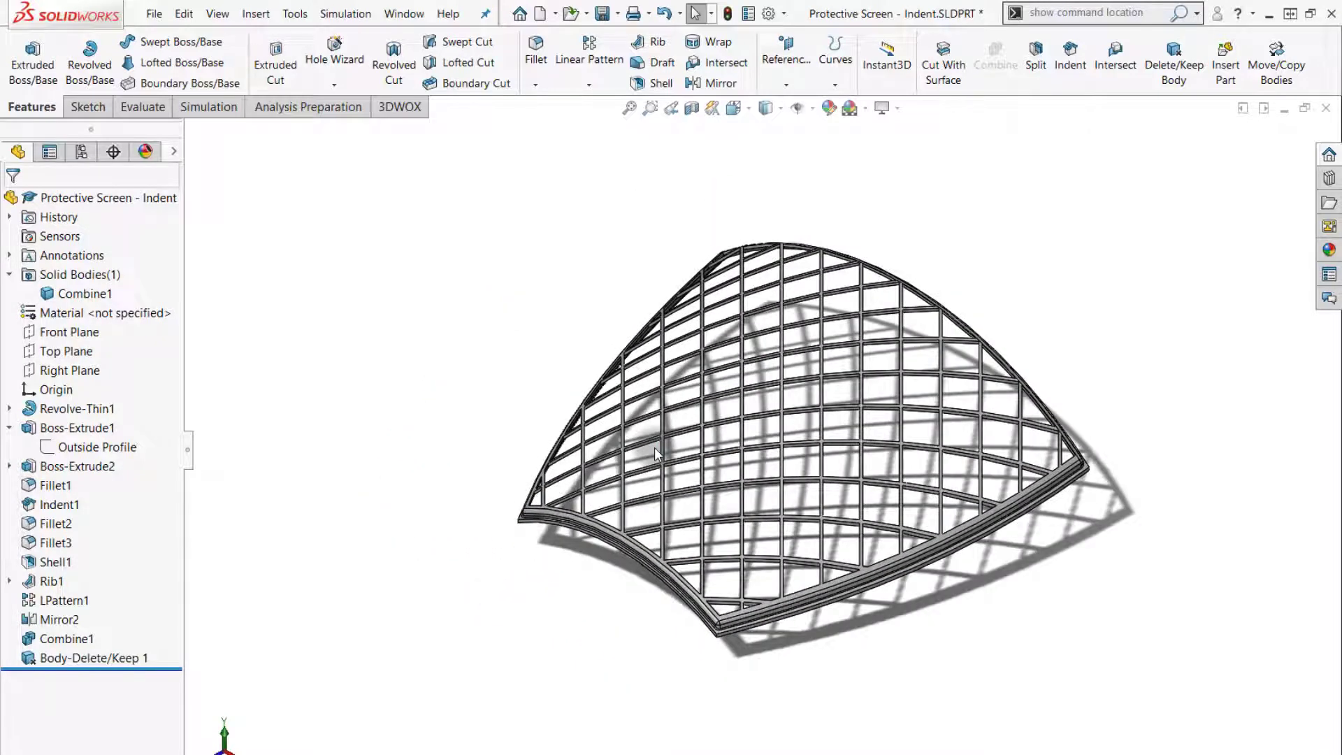